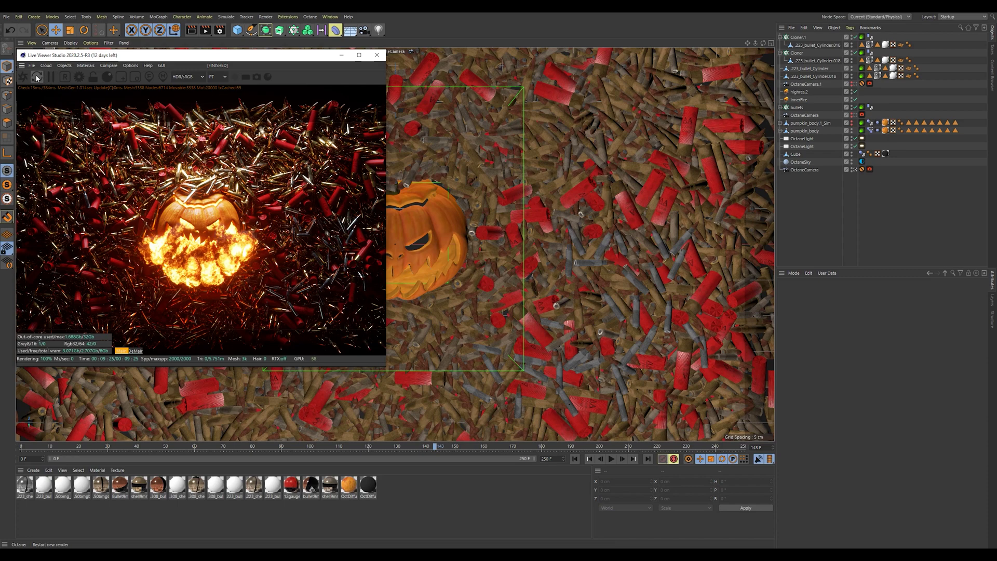
# Restart the Octane live render of the fiery jack-o'-lantern among the shells and bullets.
pyautogui.click(37, 78)
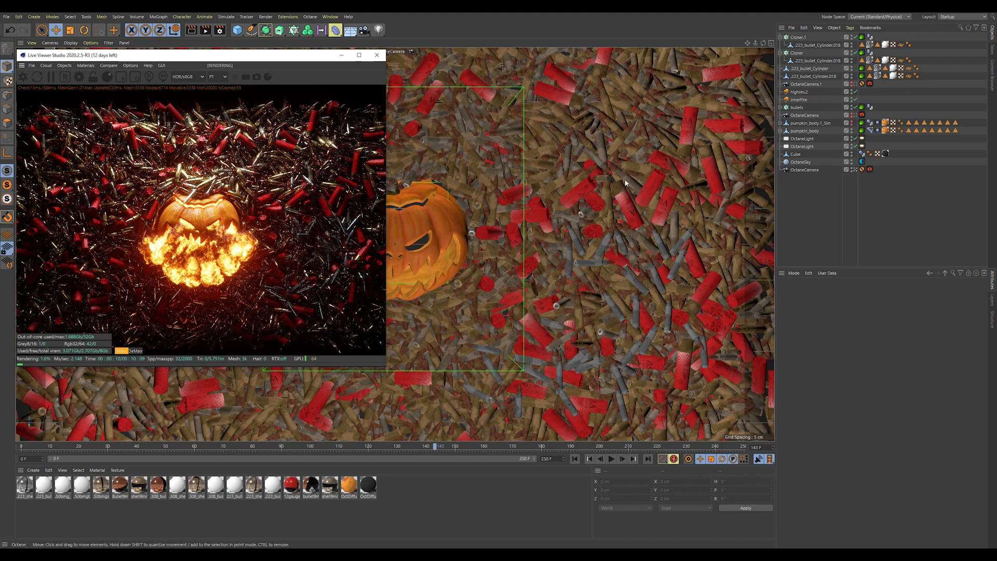
pyautogui.click(854, 169)
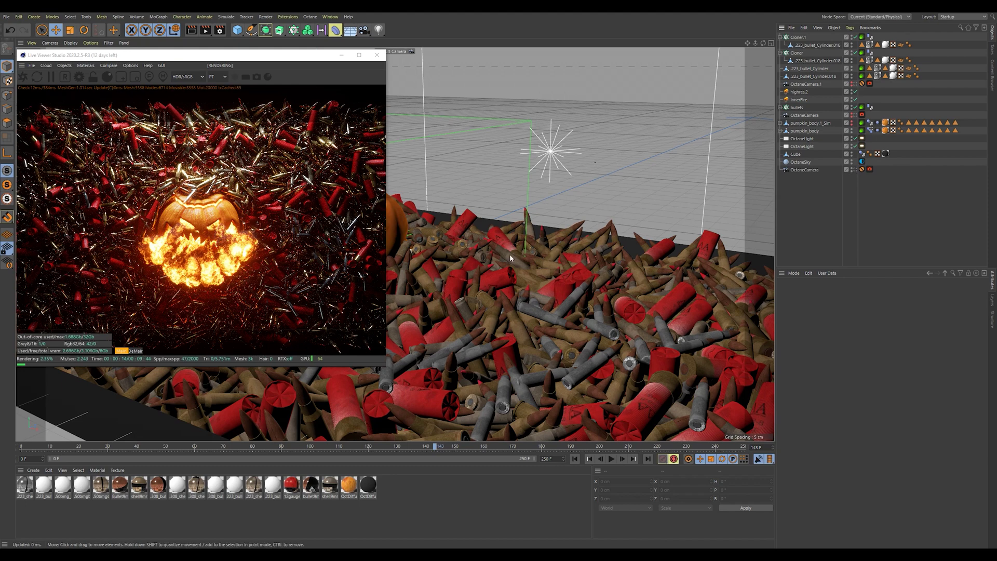
pyautogui.scroll(-10, 487, 264)
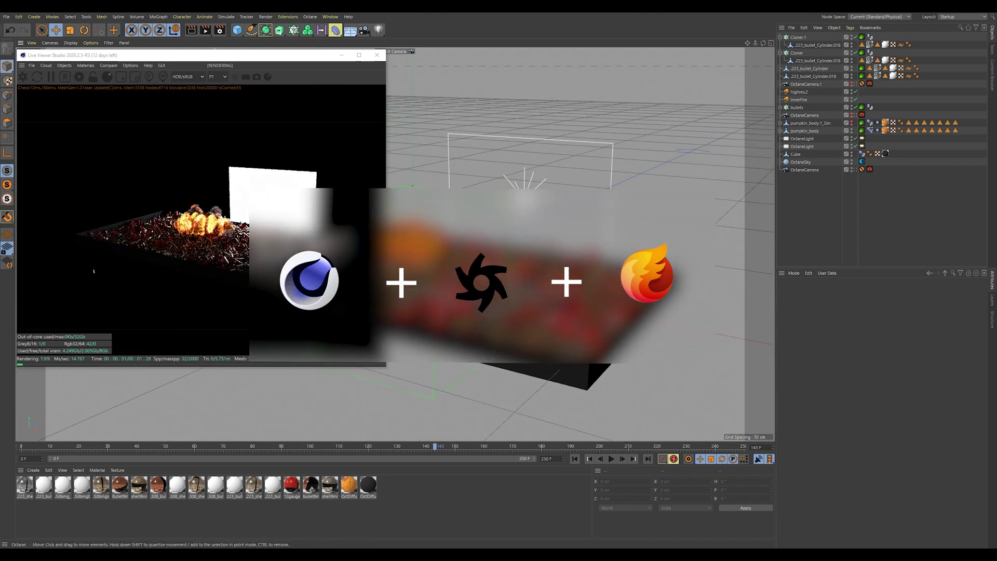
pyautogui.scroll(2, 487, 264)
pyautogui.scroll(8, 525, 297)
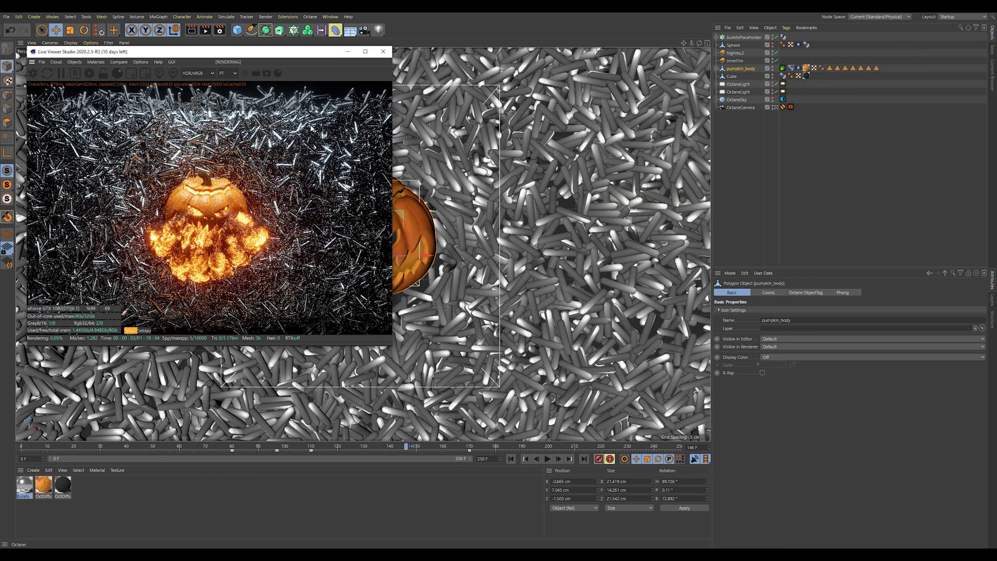
pyautogui.moveTo(130, 51); pyautogui.dragTo(682, 163)
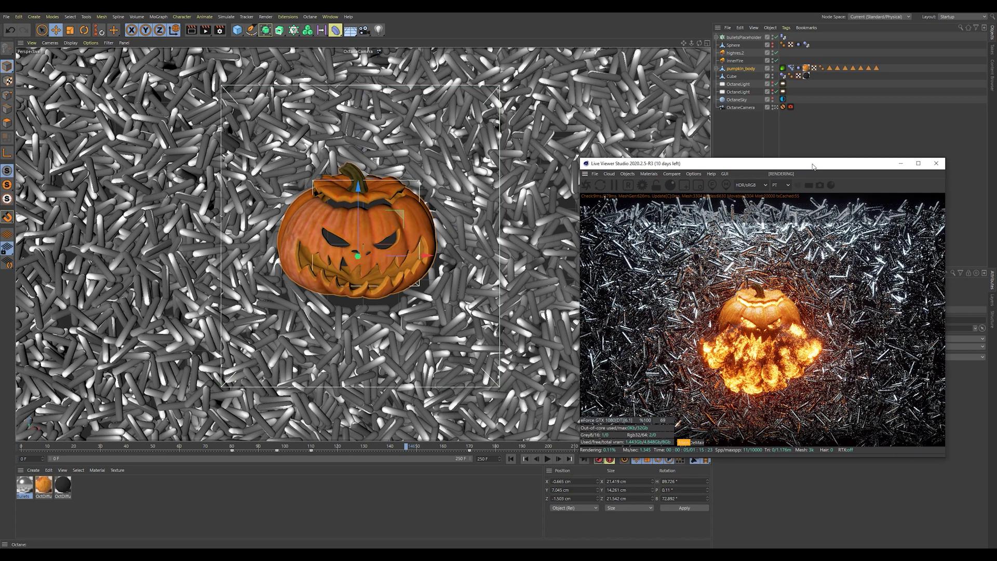
pyautogui.click(773, 67)
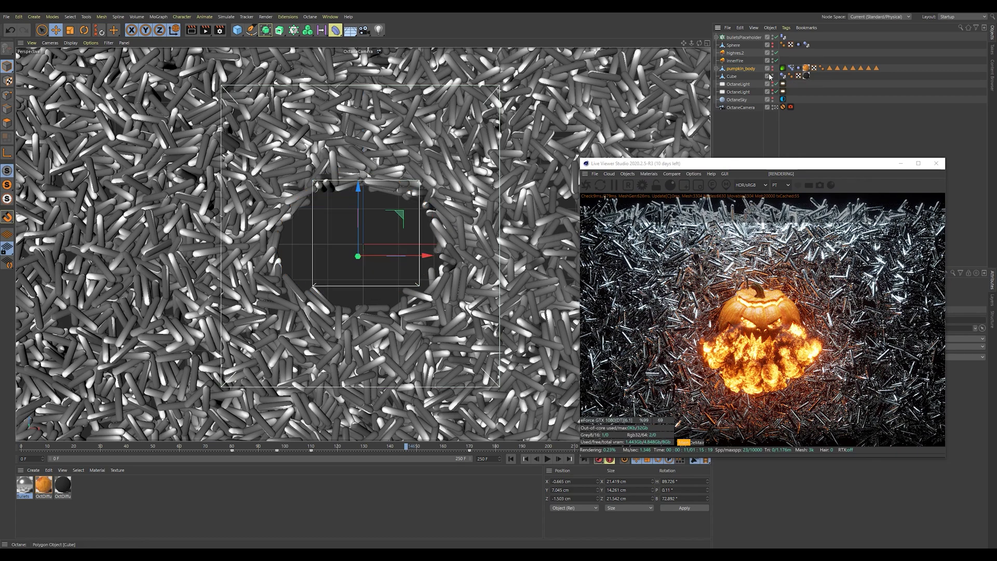
pyautogui.click(379, 51)
pyautogui.keyDown('alt'); pyautogui.moveTo(382, 93); pyautogui.dragTo(421, 197); pyautogui.keyUp('alt')
pyautogui.click(774, 106)
pyautogui.moveTo(749, 165); pyautogui.dragTo(200, 53)
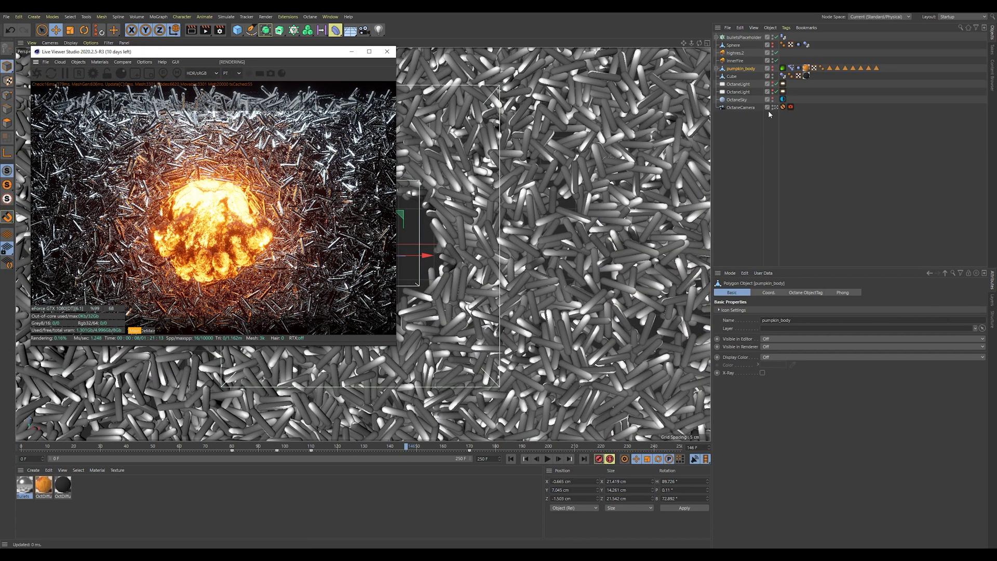
pyautogui.click(733, 37)
pyautogui.click(716, 38)
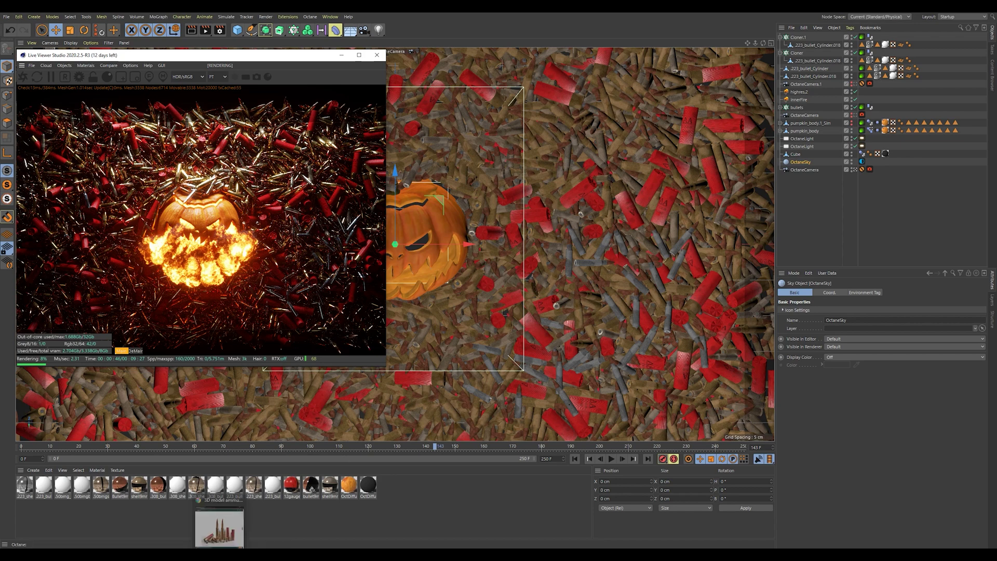
# Bring the TurboSquid browser forward, reposition it, and switch to the Halloween Pumpkin model tab.
pyautogui.click(220, 519)
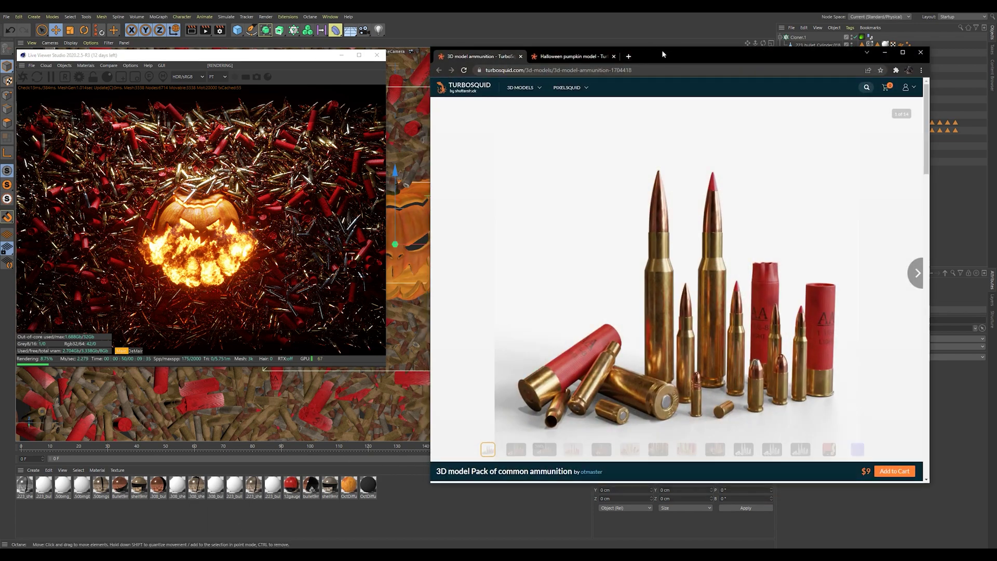
pyautogui.moveTo(661, 50); pyautogui.dragTo(558, 48)
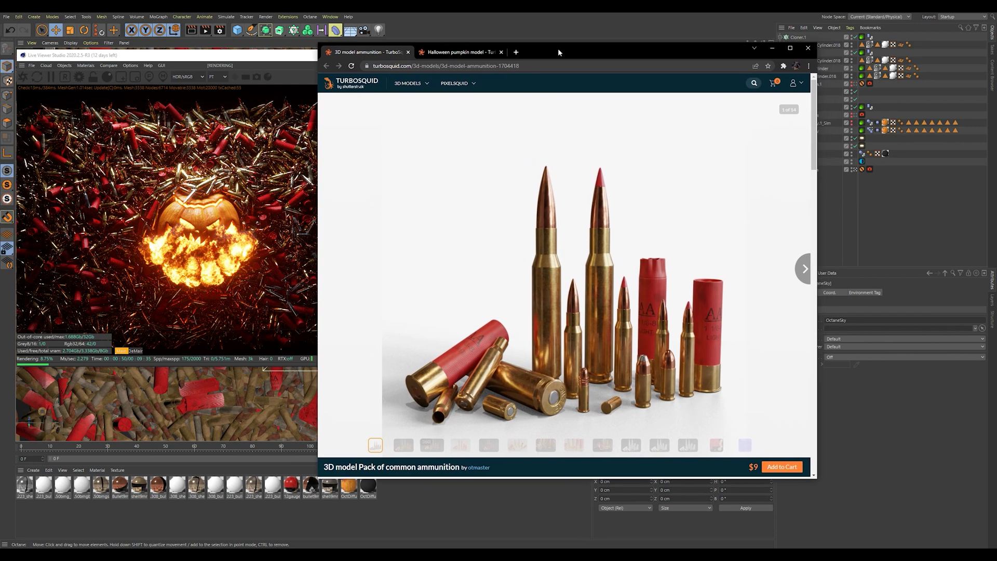
pyautogui.scroll(-1, 543, 292)
pyautogui.scroll(1, 543, 292)
pyautogui.hotkey('ctrl', 'Tab')
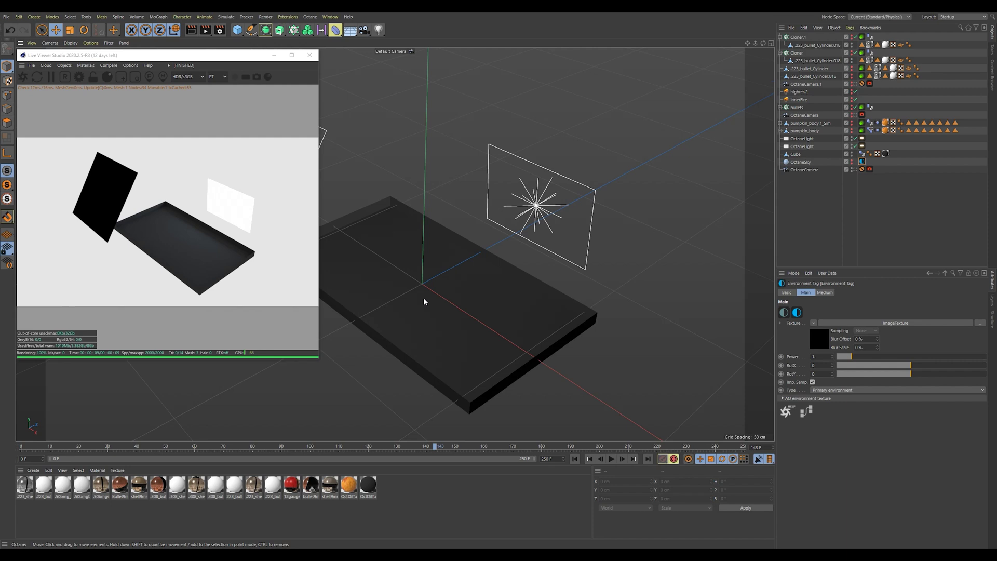
# Inspect the Cube plate, both OctaneLights' light and visibility settings, and the OctaneSky tag.
pyautogui.keyDown('alt'); pyautogui.moveTo(425, 300); pyautogui.dragTo(490, 297); pyautogui.keyUp('alt')
pyautogui.click(490, 297)
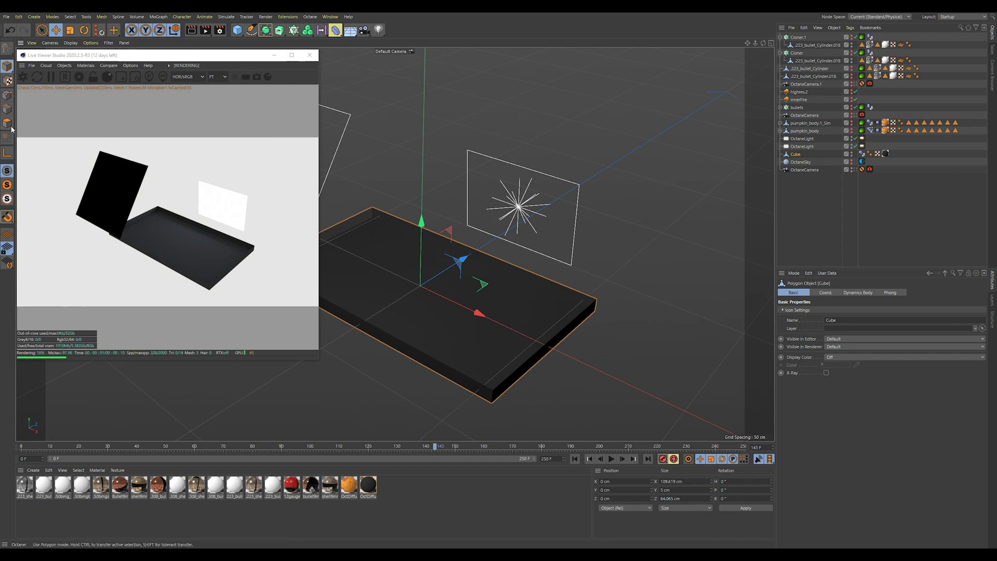
pyautogui.click(861, 148)
pyautogui.click(862, 147)
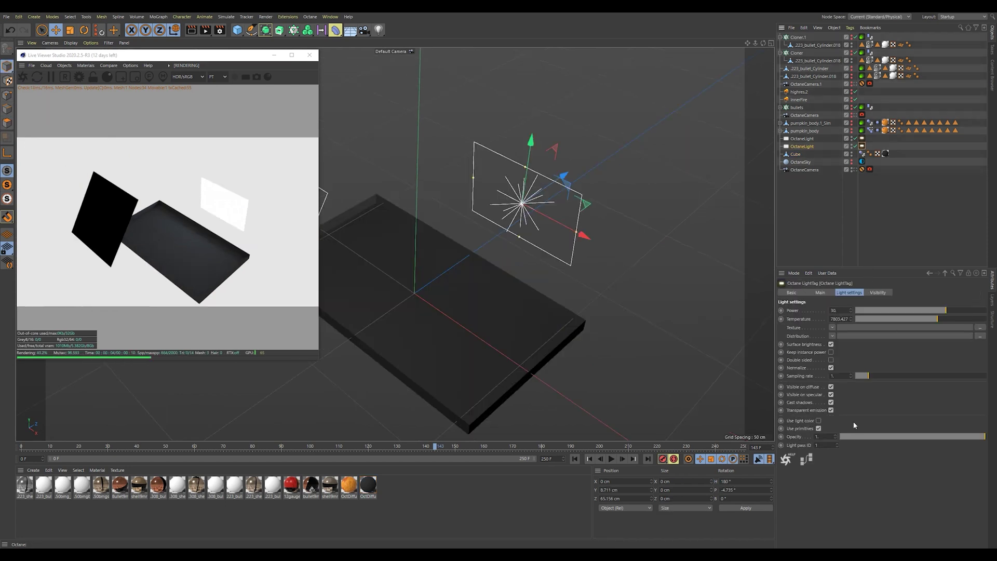
pyautogui.click(875, 293)
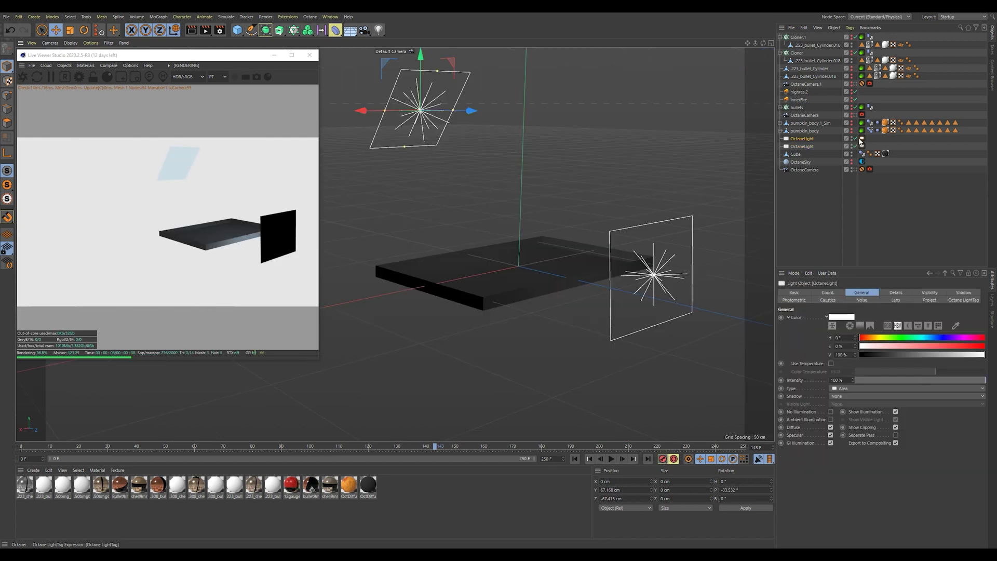
pyautogui.click(851, 292)
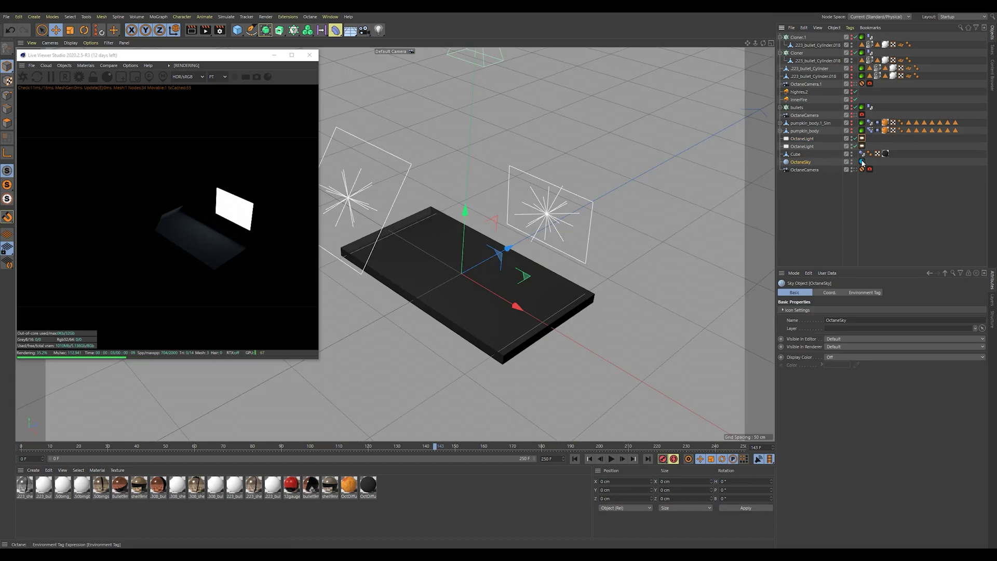
pyautogui.click(862, 162)
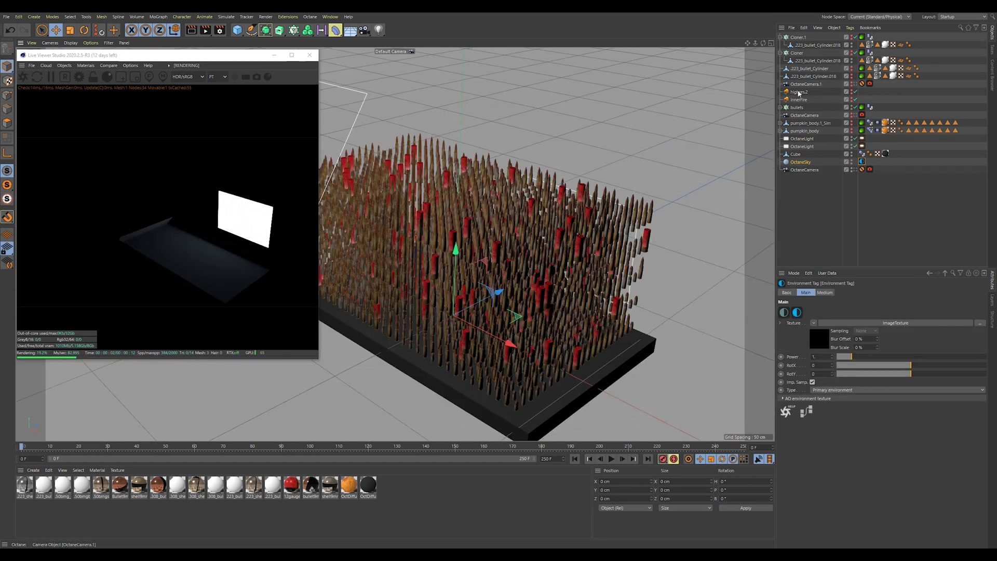
# Expand the bullets cloner and review its Dynamics Body mass, force and soft body settings.
pyautogui.click(644, 213)
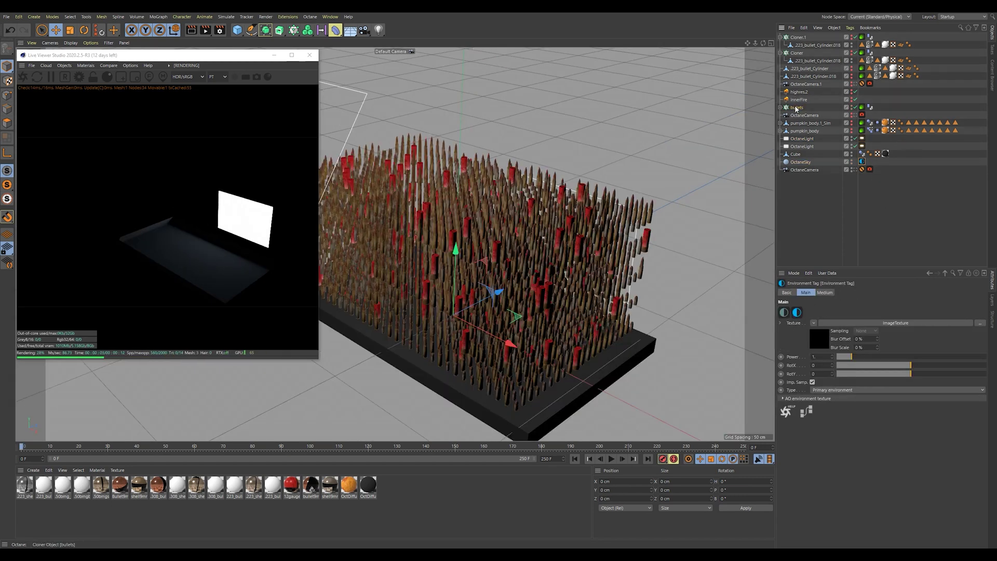
pyautogui.keyDown('alt'); pyautogui.moveTo(644, 213); pyautogui.dragTo(679, 185); pyautogui.keyUp('alt')
pyautogui.click(780, 106)
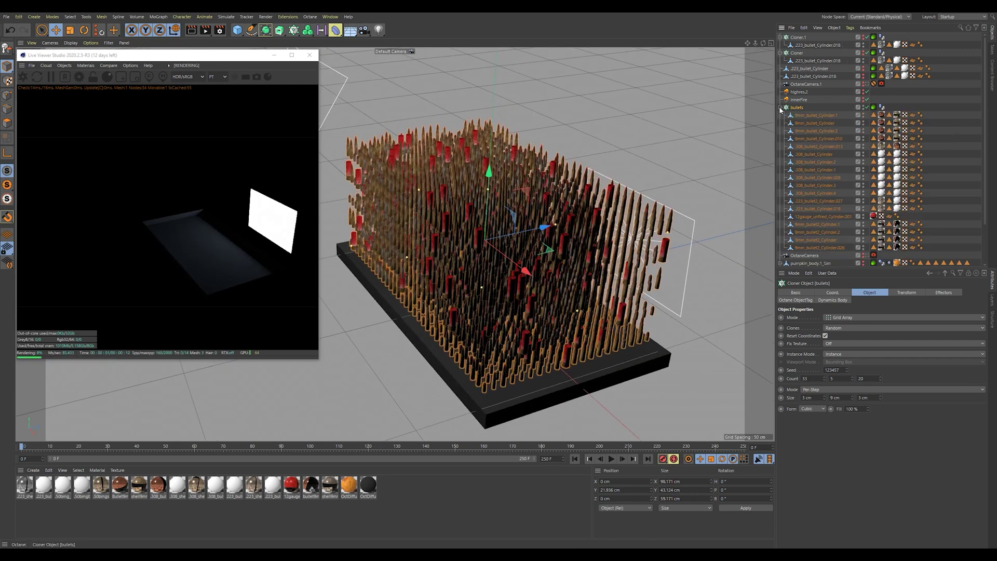
pyautogui.scroll(-2, 819, 152)
pyautogui.scroll(2, 819, 151)
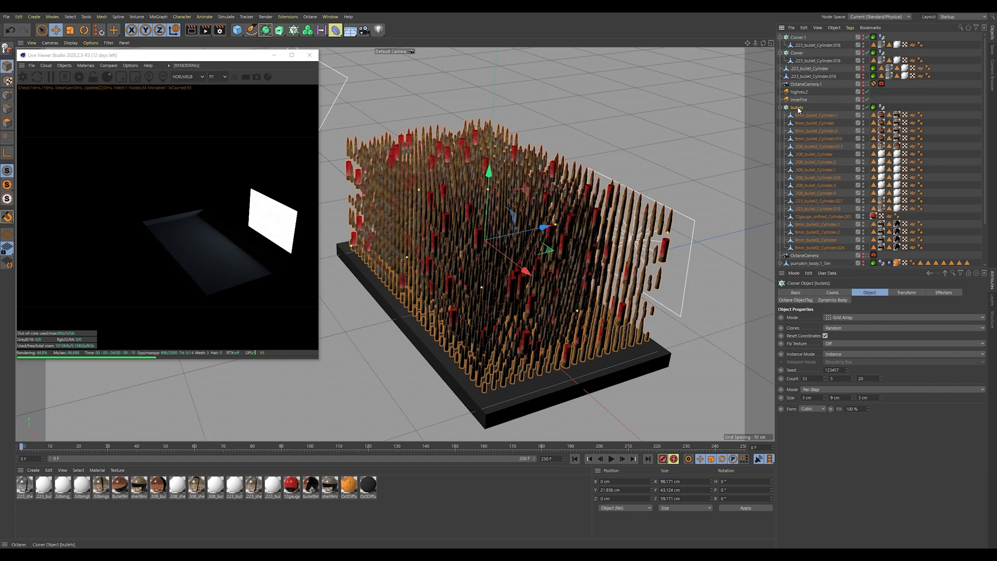
pyautogui.click(832, 300)
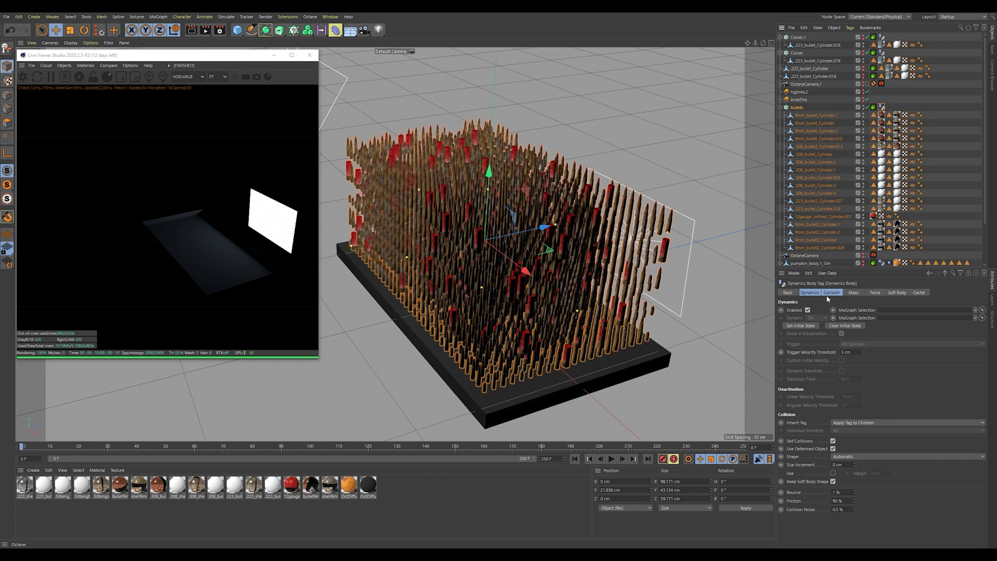
pyautogui.click(853, 292)
pyautogui.click(875, 293)
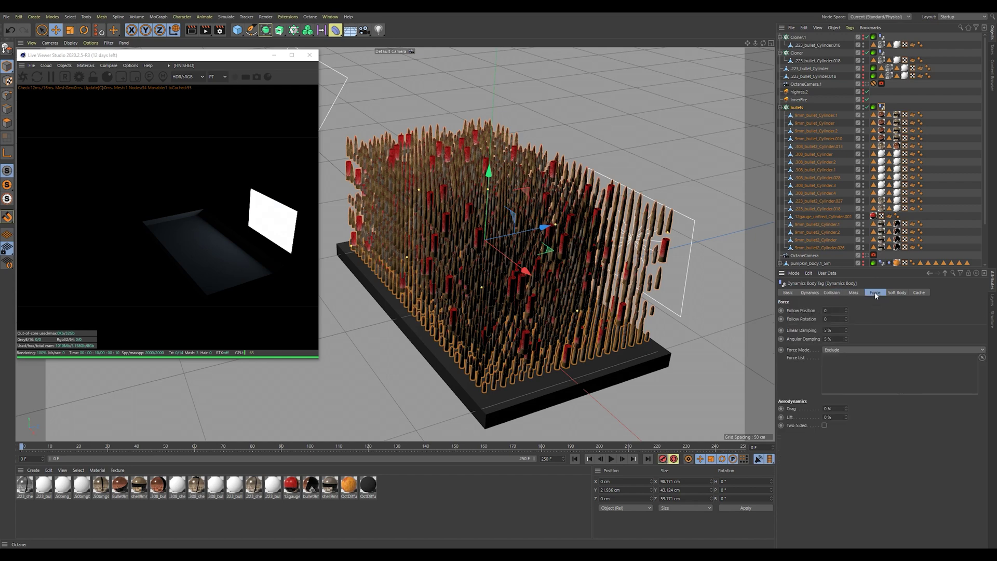
pyautogui.click(898, 293)
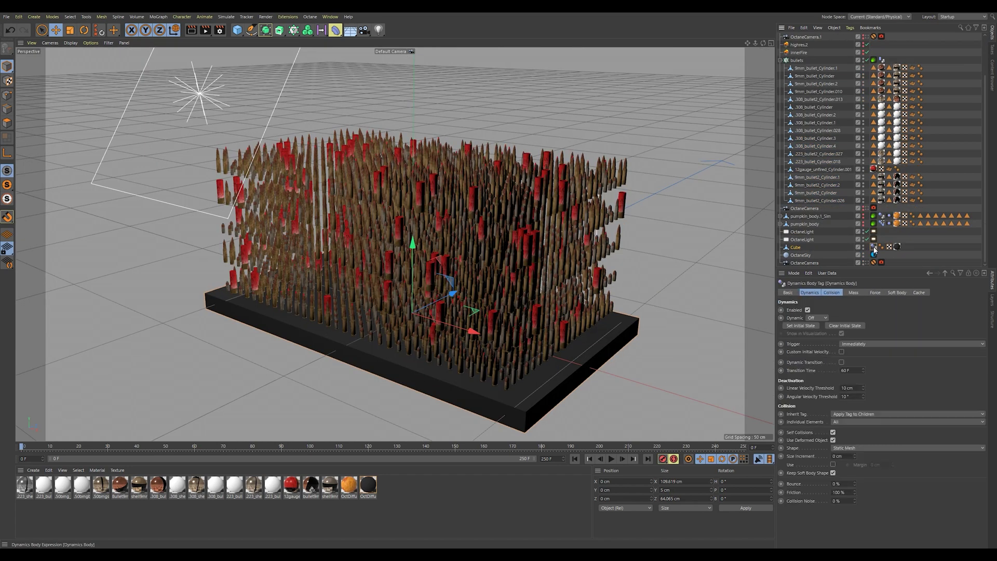
# Review the Cube's collider mass, force and cache settings, then play the simulation so bullets scatter.
pyautogui.click(855, 294)
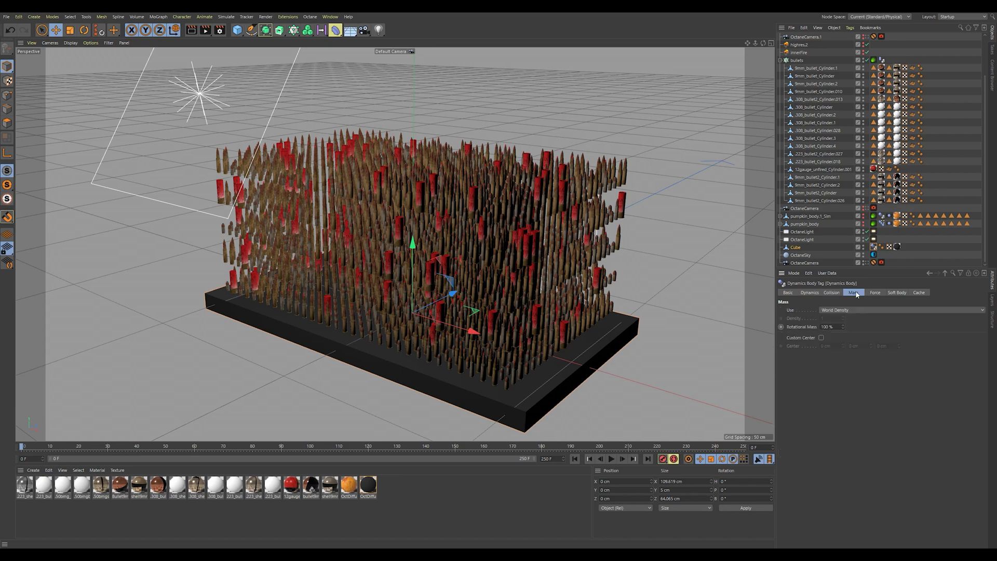
pyautogui.click(877, 293)
pyautogui.click(918, 292)
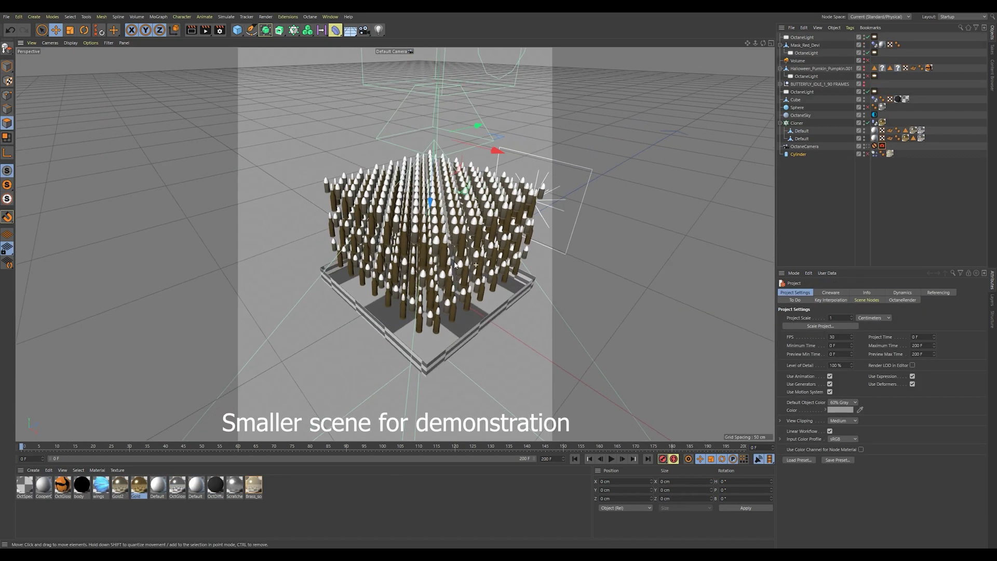
pyautogui.keyDown('alt'); pyautogui.moveTo(455, 264); pyautogui.dragTo(415, 262); pyautogui.keyUp('alt')
pyautogui.click(874, 100)
pyautogui.click(613, 457)
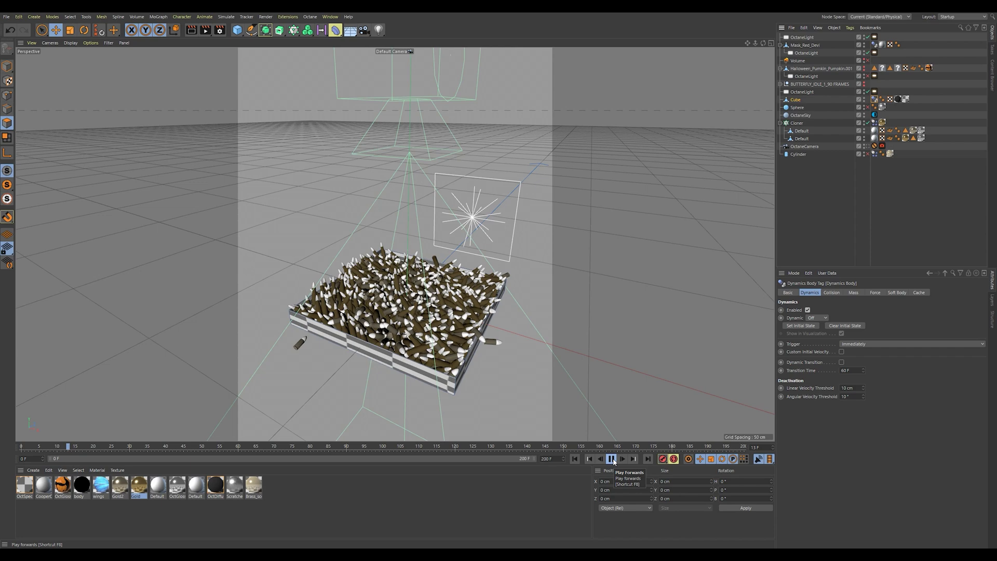
# Set the Cloner's Dynamics Body trigger to On Collision and scrub the simulation to frame 153.
pyautogui.click(613, 459)
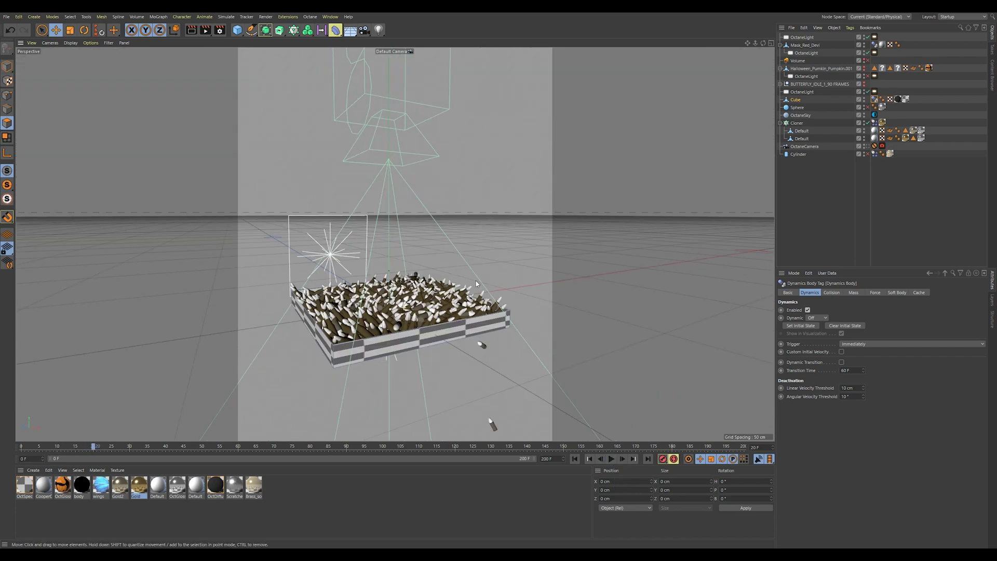
pyautogui.click(799, 123)
pyautogui.press('o')
pyautogui.click(875, 123)
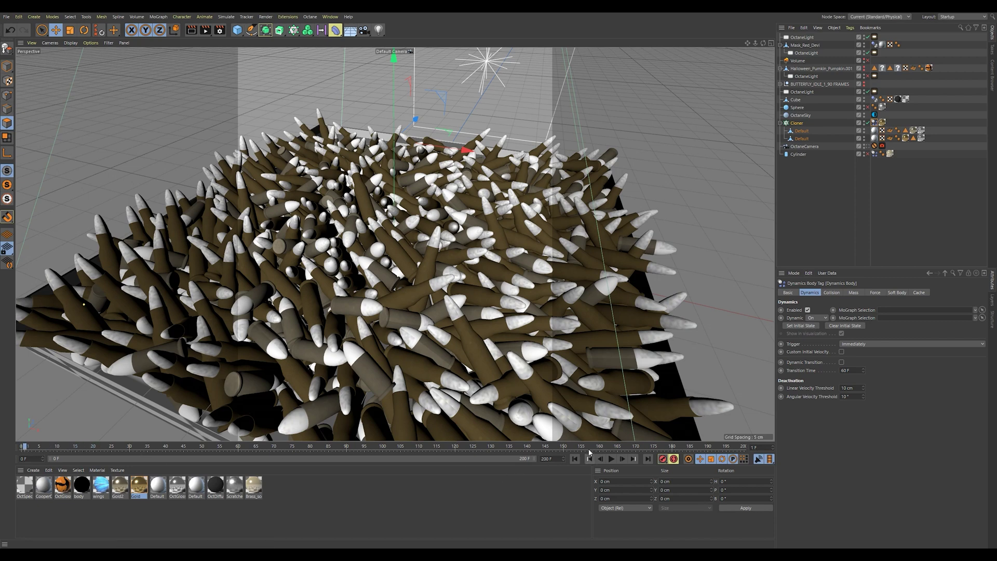
pyautogui.click(871, 344)
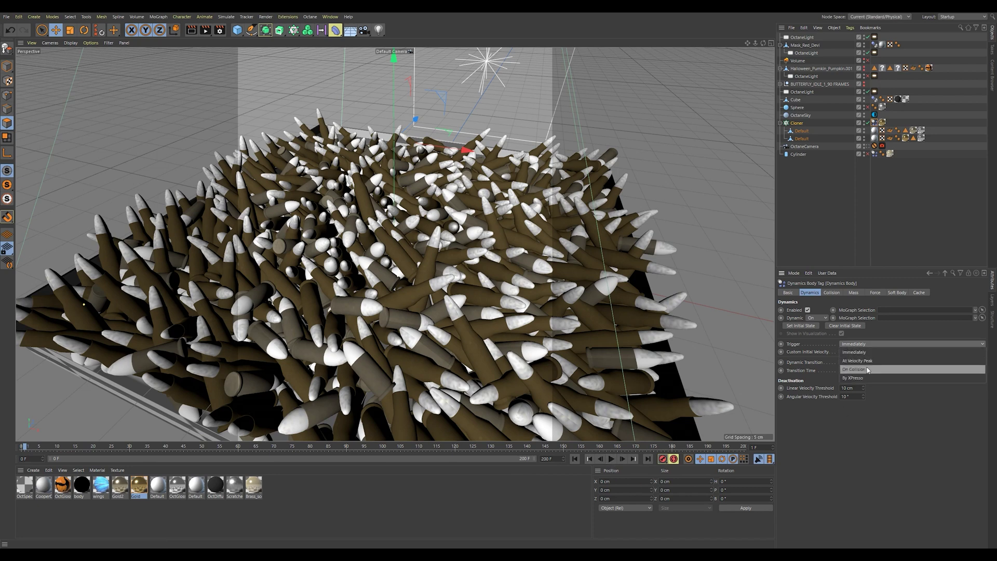
pyautogui.click(871, 369)
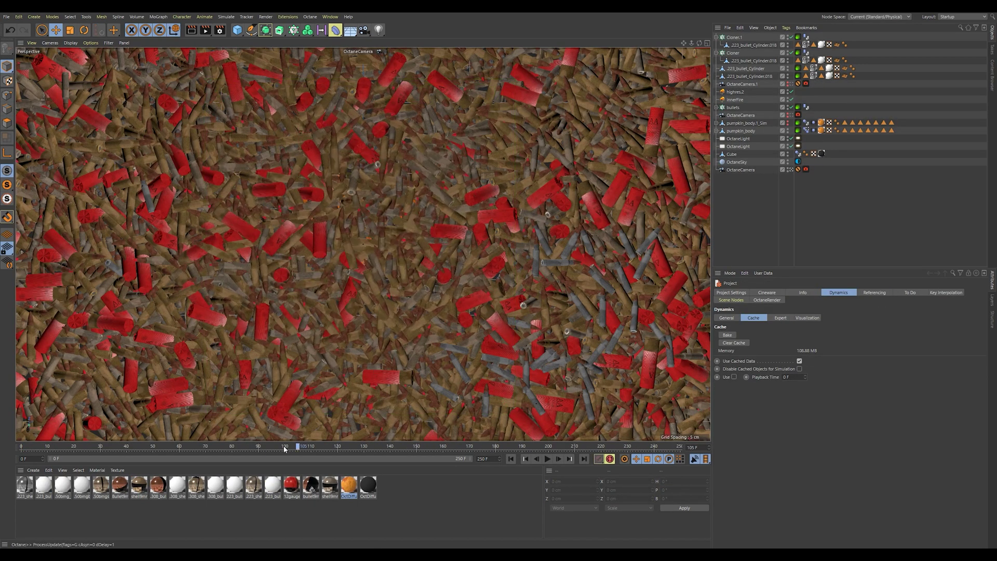
pyautogui.moveTo(285, 449); pyautogui.dragTo(557, 425)
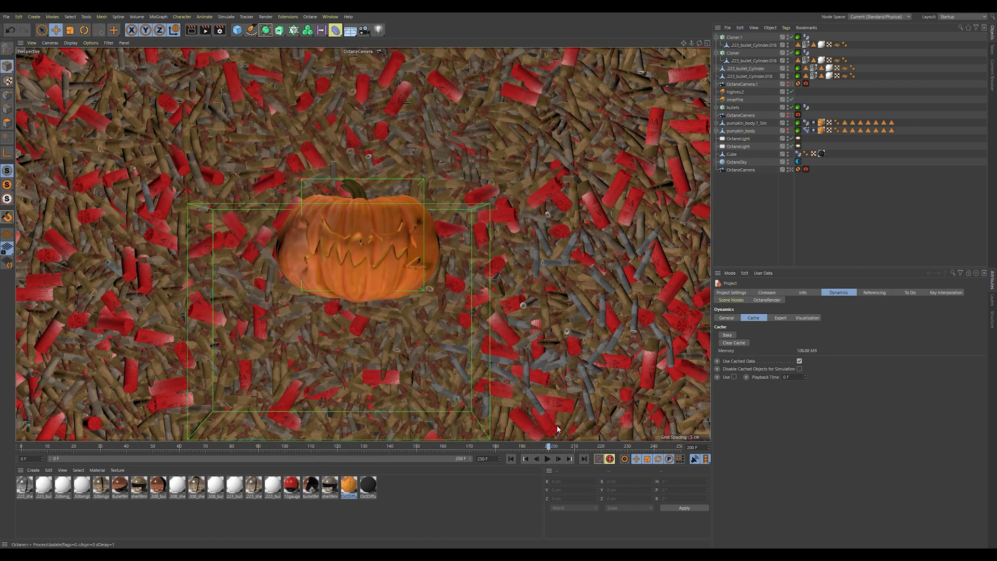
pyautogui.hotkey('ctrl', 'd')
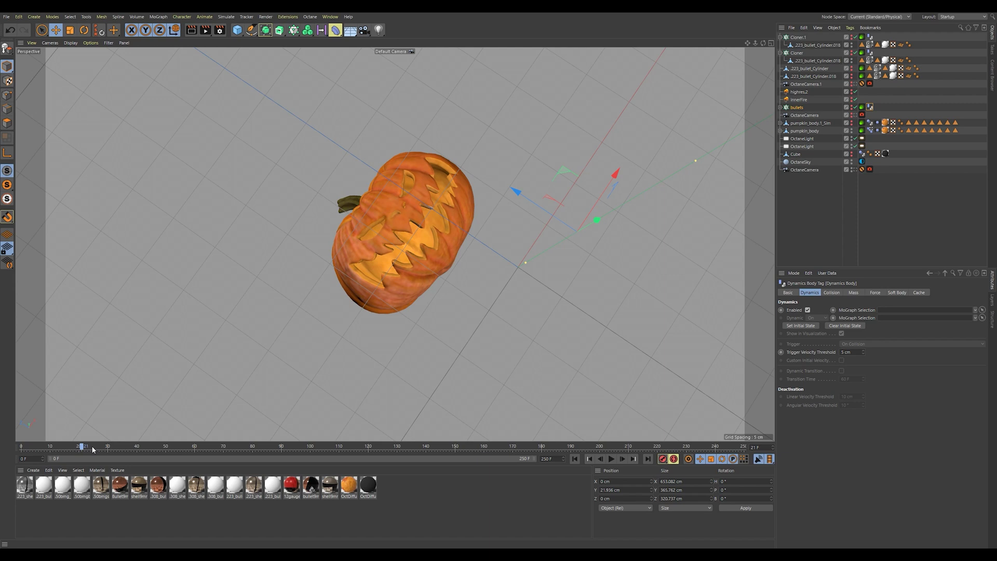
pyautogui.moveTo(94, 449); pyautogui.dragTo(163, 450)
pyautogui.moveTo(247, 446); pyautogui.dragTo(558, 447)
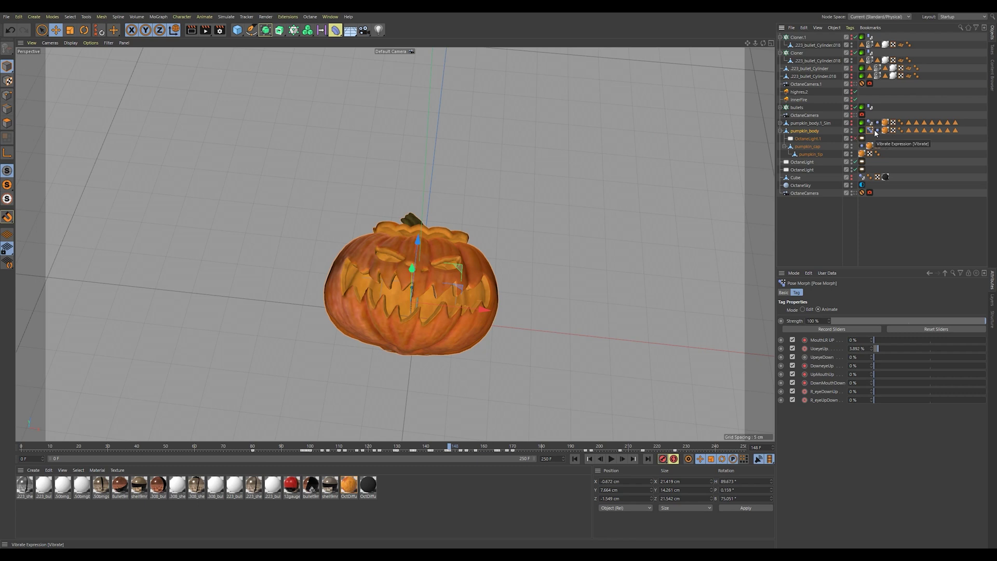
pyautogui.click(940, 131)
pyautogui.moveTo(467, 447); pyautogui.dragTo(446, 445)
pyautogui.click(870, 130)
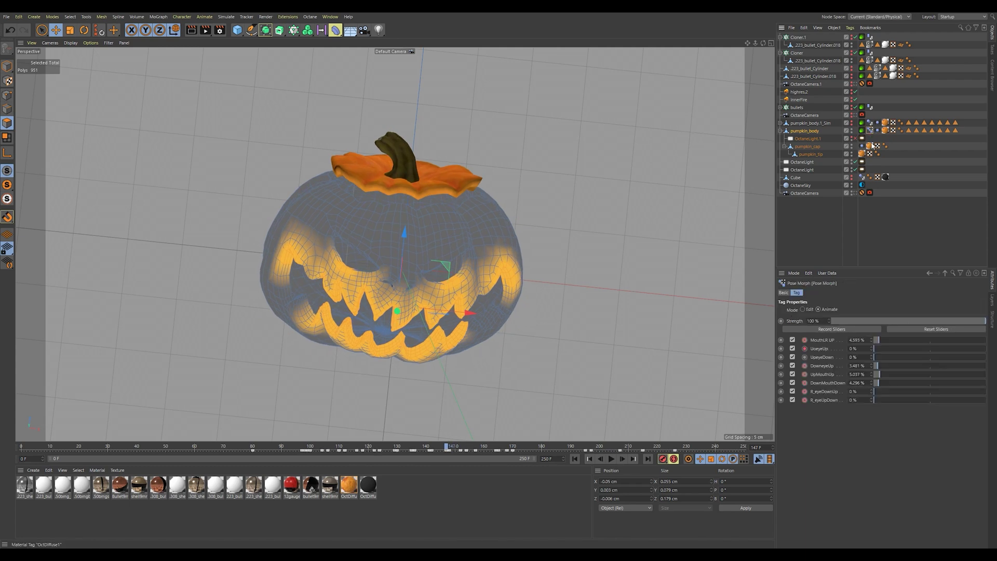
pyautogui.moveTo(518, 445); pyautogui.dragTo(276, 446)
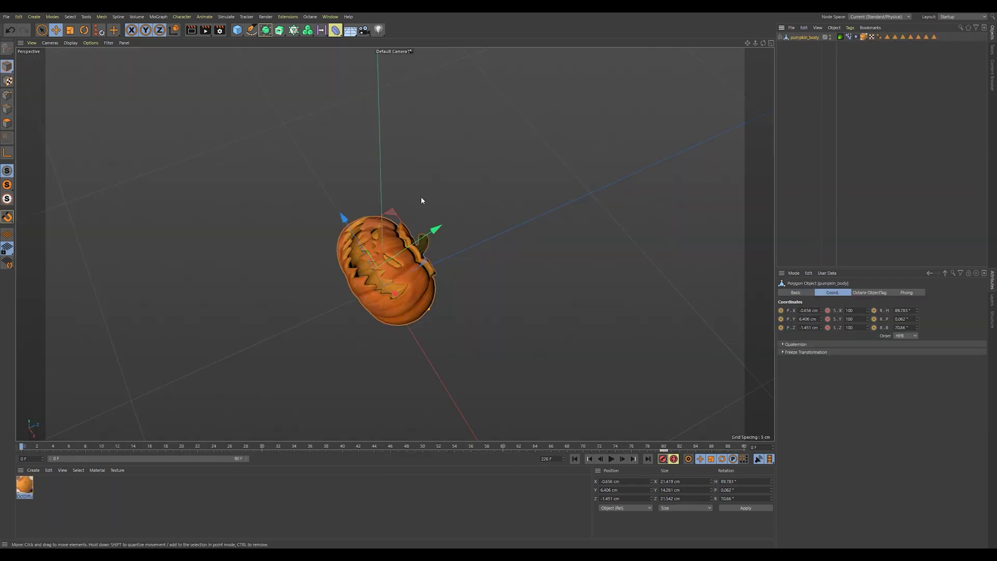
# Export the animated pumpkin body as an Alembic file through File > Export > Alembic.
pyautogui.click(7, 17)
pyautogui.moveTo(100, 174)
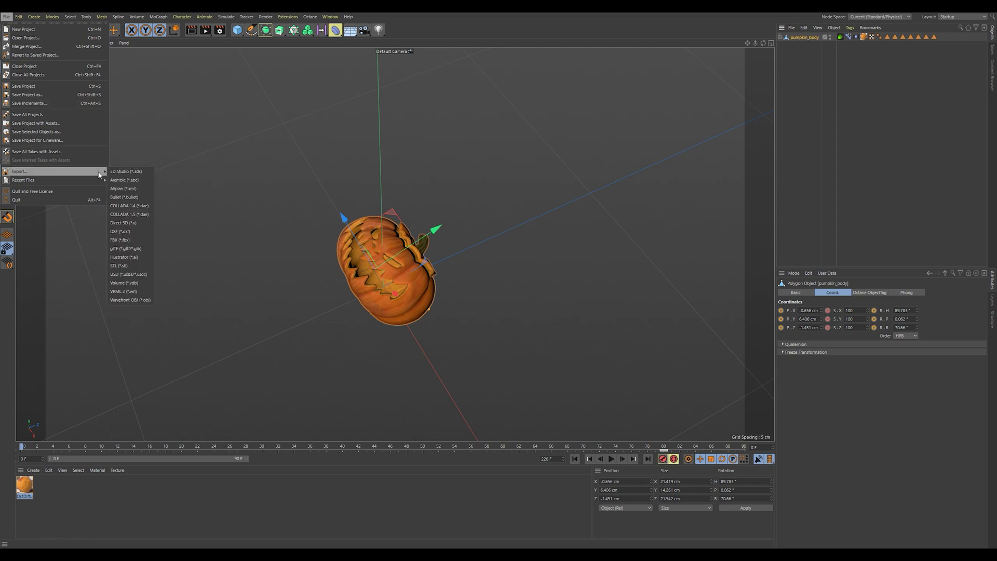
pyautogui.click(146, 182)
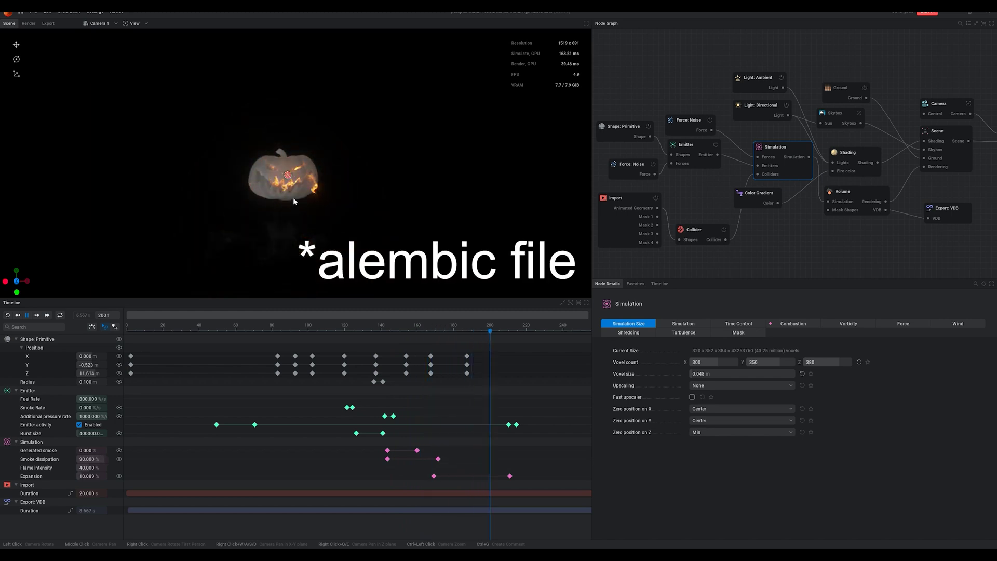
pyautogui.moveTo(292, 198); pyautogui.dragTo(233, 150)
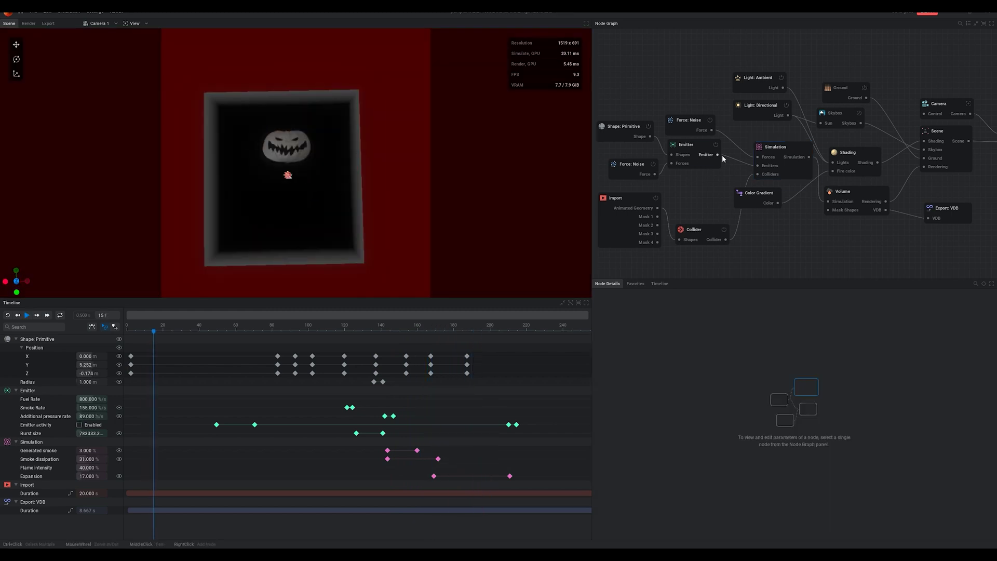
pyautogui.click(630, 202)
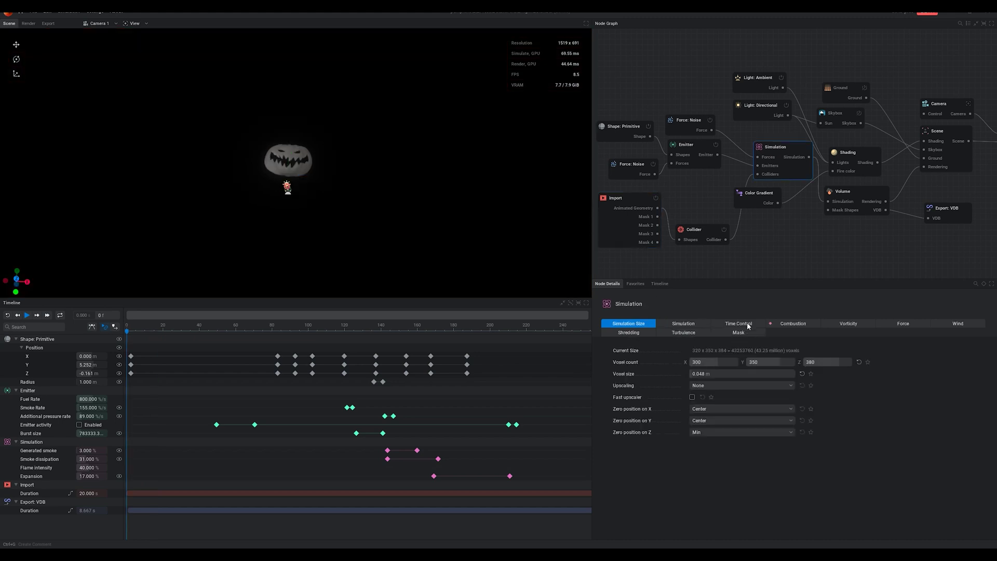
pyautogui.click(749, 324)
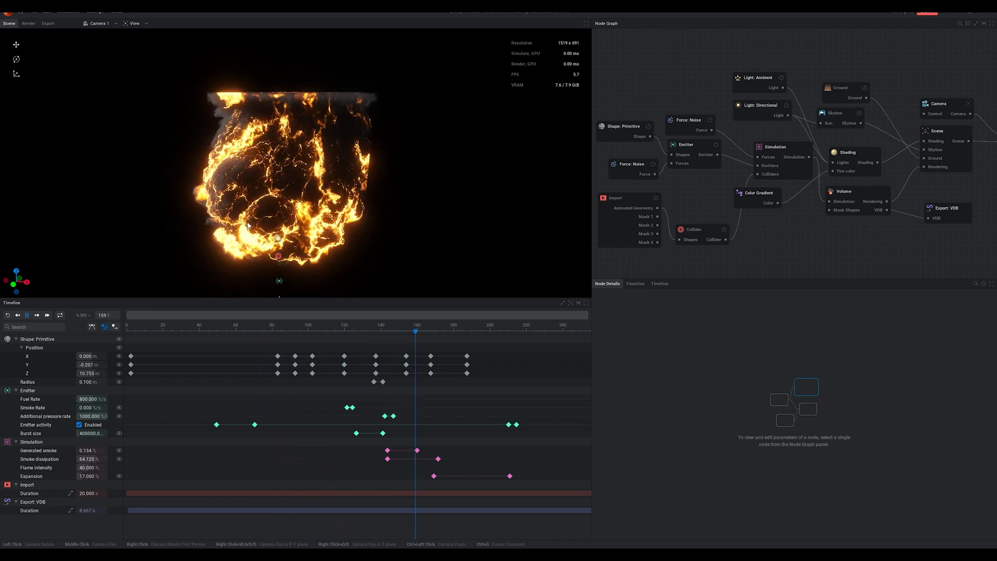
# Review the Shape: Primitive and Emitter nodes' transform, emission, pressure, forces, particle and shading settings.
pyautogui.click(641, 137)
pyautogui.click(694, 147)
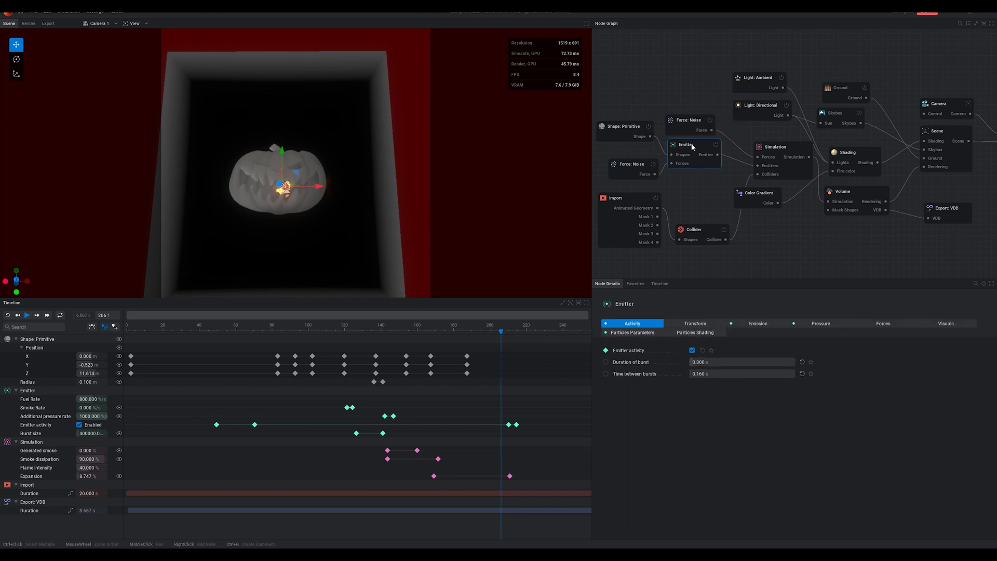
pyautogui.click(702, 324)
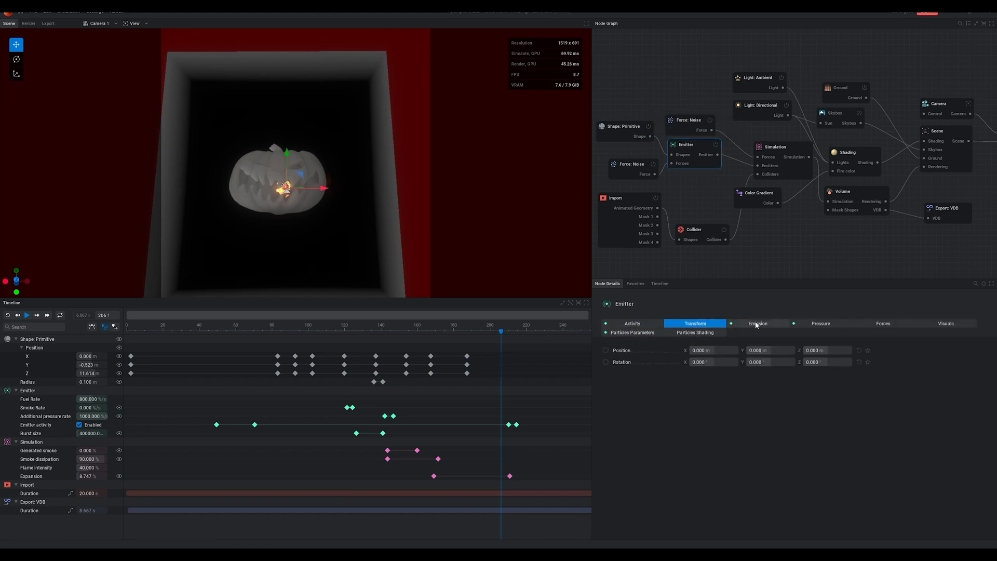
pyautogui.click(757, 323)
pyautogui.click(821, 326)
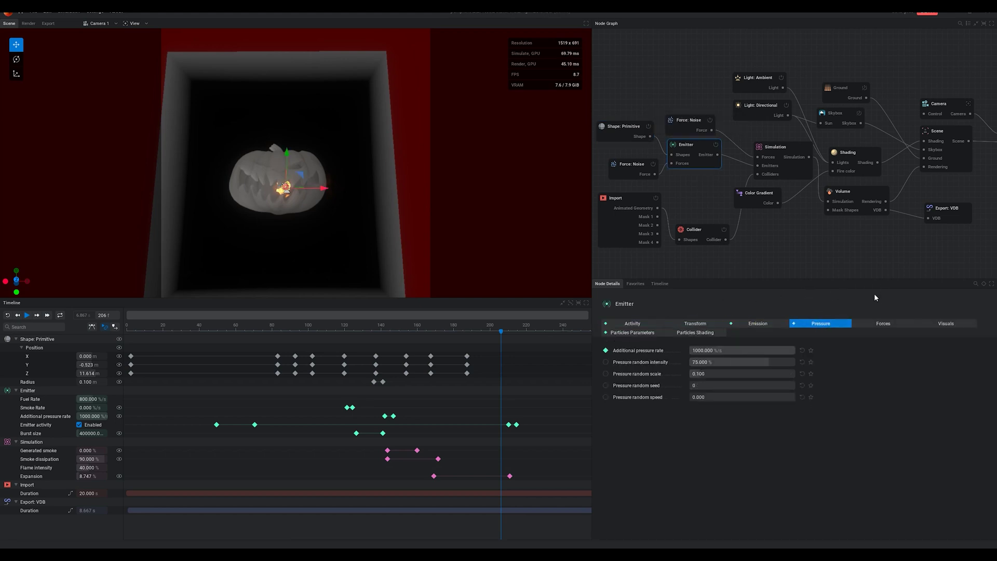
pyautogui.click(892, 324)
pyautogui.click(655, 334)
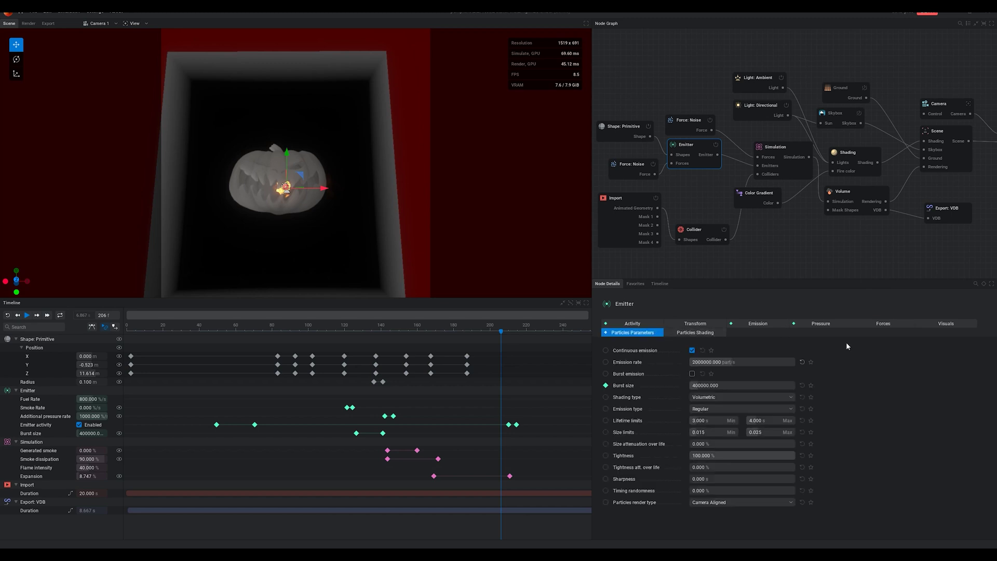
pyautogui.click(706, 335)
# Review the Simulation node's core, time, combustion, vorticity, force, wind, shredding and turbulence settings.
pyautogui.click(781, 156)
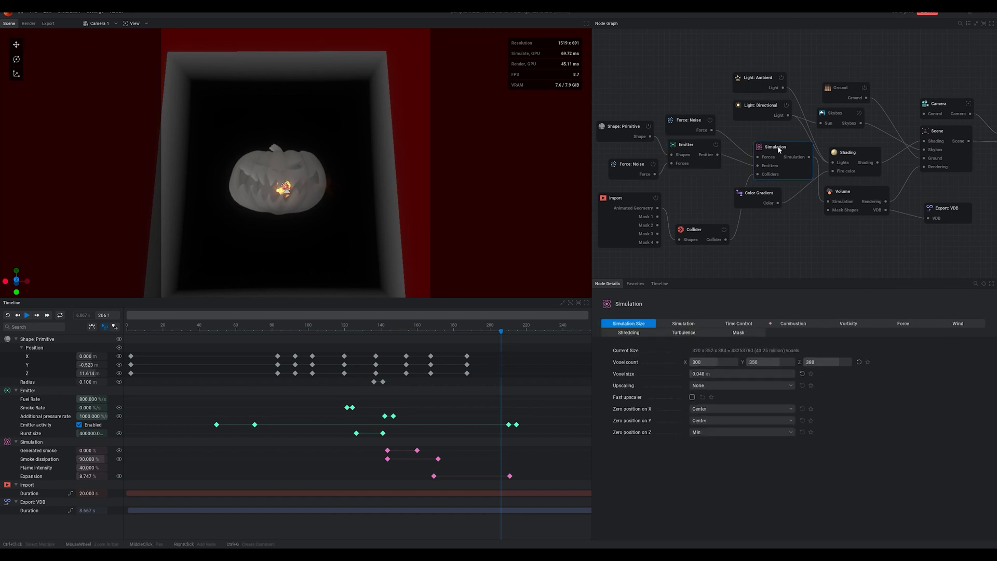
pyautogui.click(696, 322)
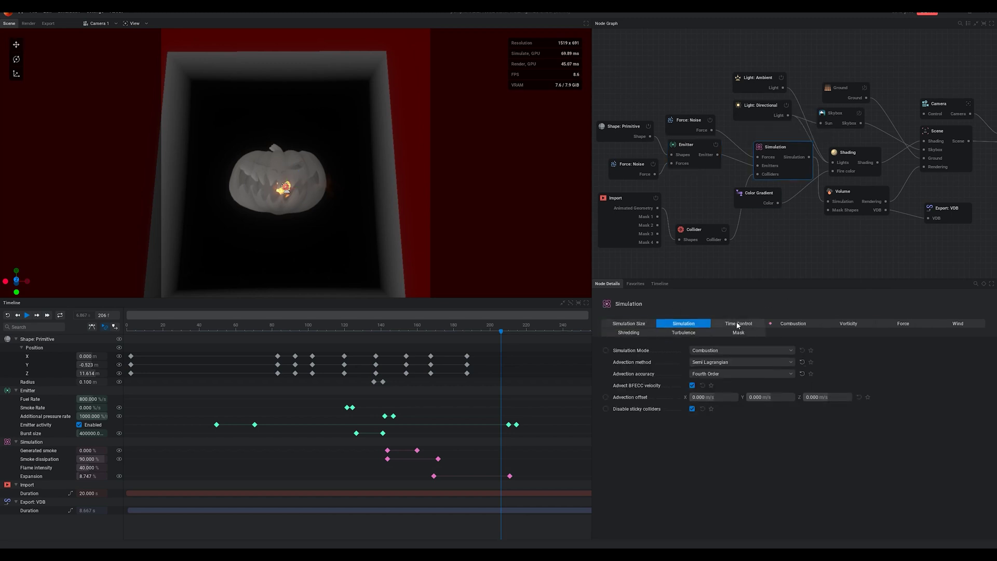
pyautogui.click(742, 323)
pyautogui.click(789, 324)
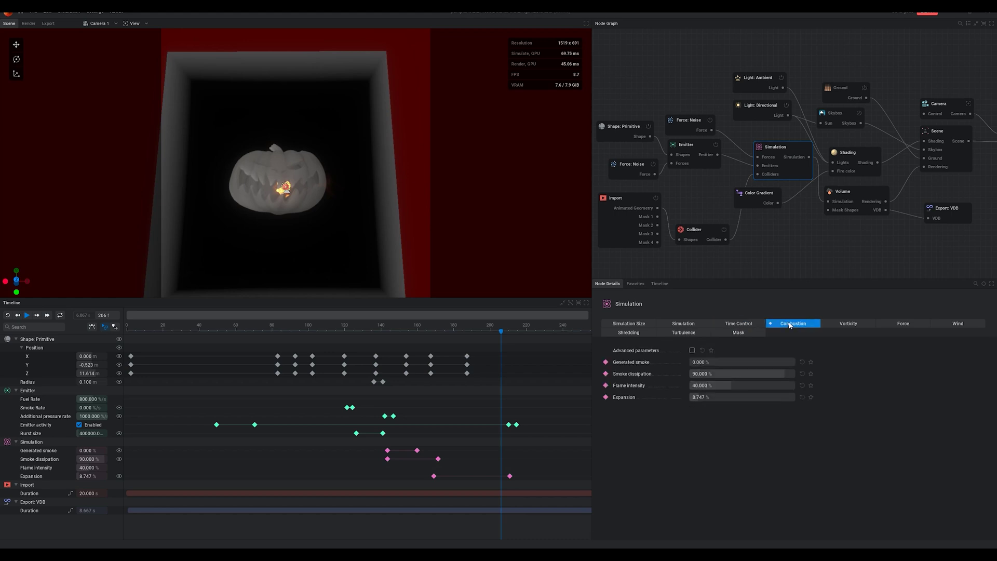
pyautogui.click(850, 323)
pyautogui.click(904, 324)
pyautogui.click(957, 324)
pyautogui.click(643, 334)
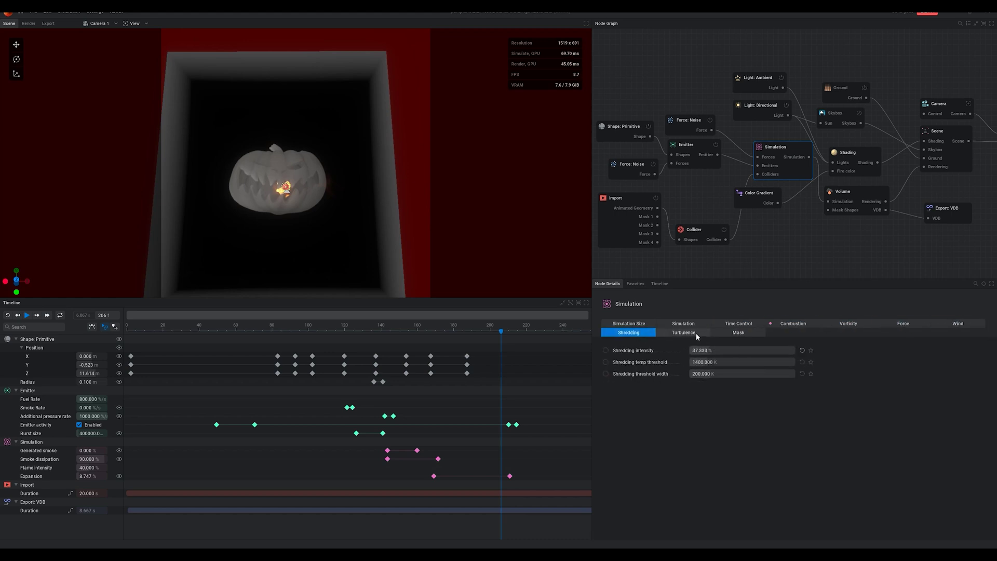
pyautogui.click(694, 333)
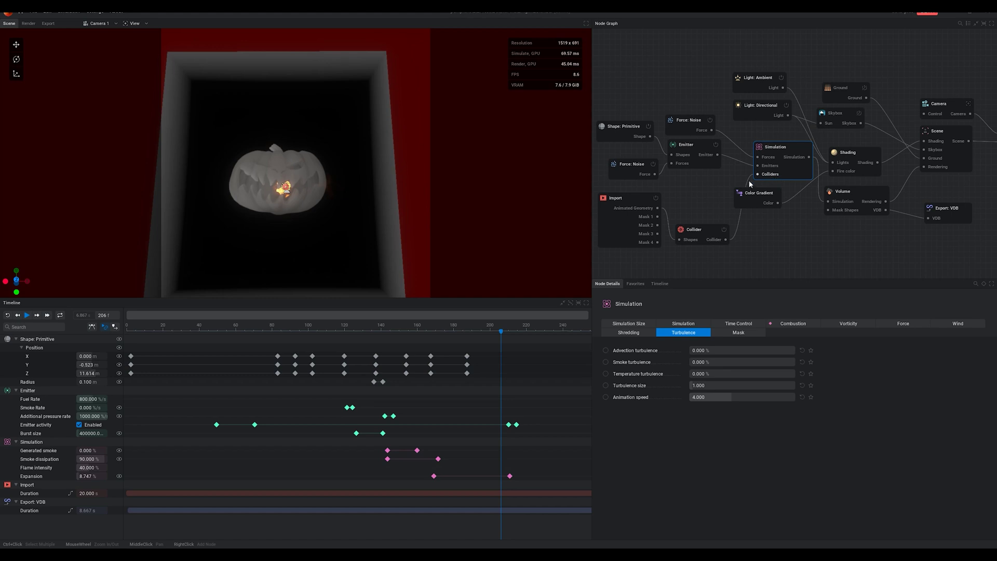
# Review the Collider node's physics and visuals settings and the Export: VDB controls.
pyautogui.click(708, 230)
pyautogui.click(712, 324)
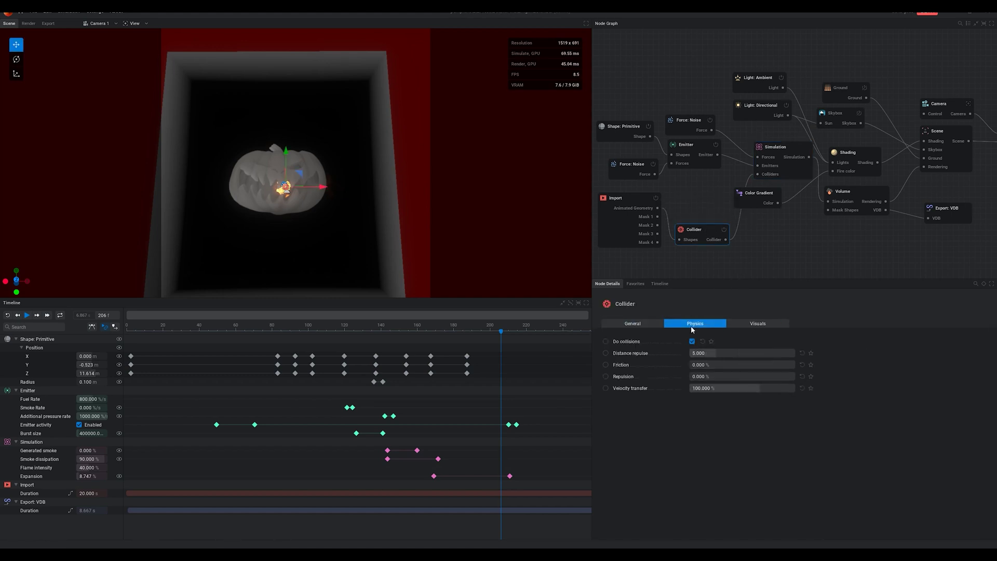
pyautogui.click(753, 324)
pyautogui.moveTo(993, 172); pyautogui.dragTo(911, 218)
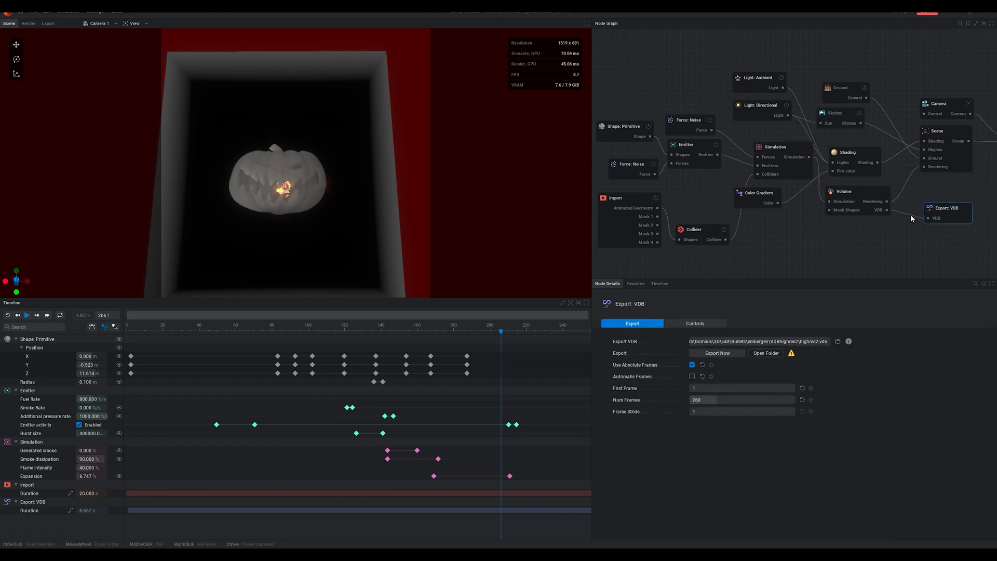
pyautogui.click(684, 323)
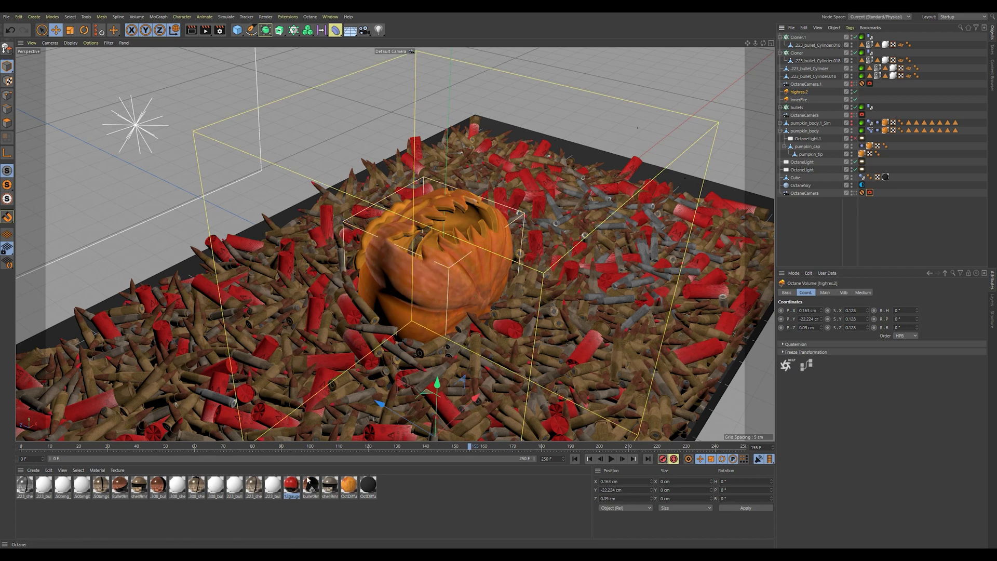
# Add an Octane Vdb volume to the scene from the Live Viewer's Objects menu.
pyautogui.click(206, 521)
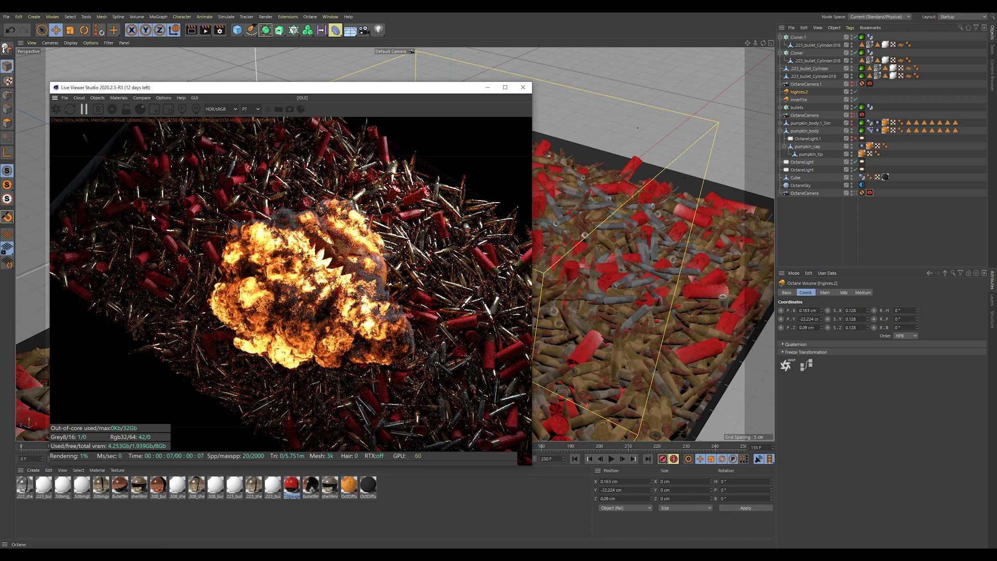
pyautogui.click(97, 98)
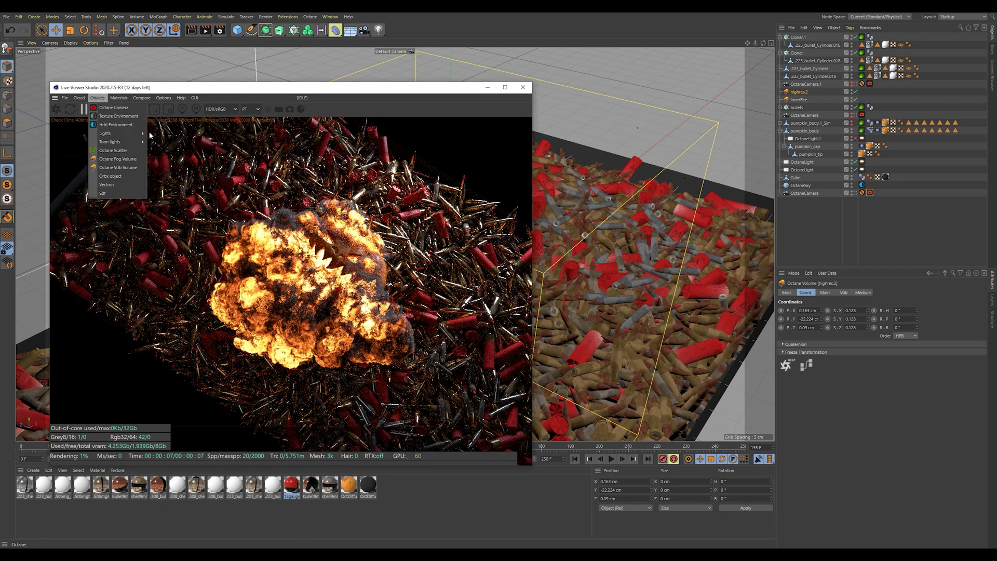
pyautogui.click(138, 168)
pyautogui.click(487, 89)
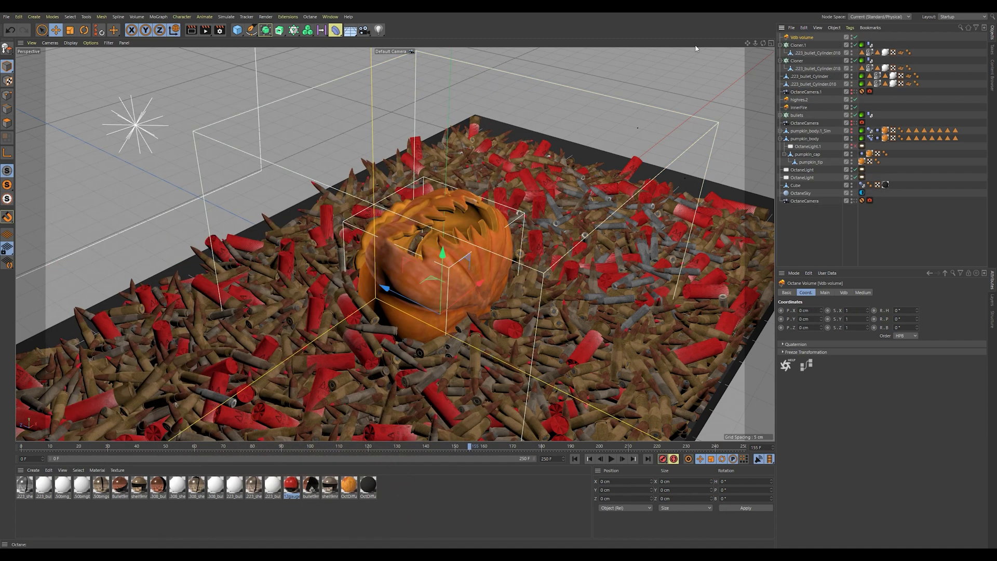
# Load highres2_0001.vdb into the volume and calculate its sequence range (End 260, Digits 4).
pyautogui.click(844, 292)
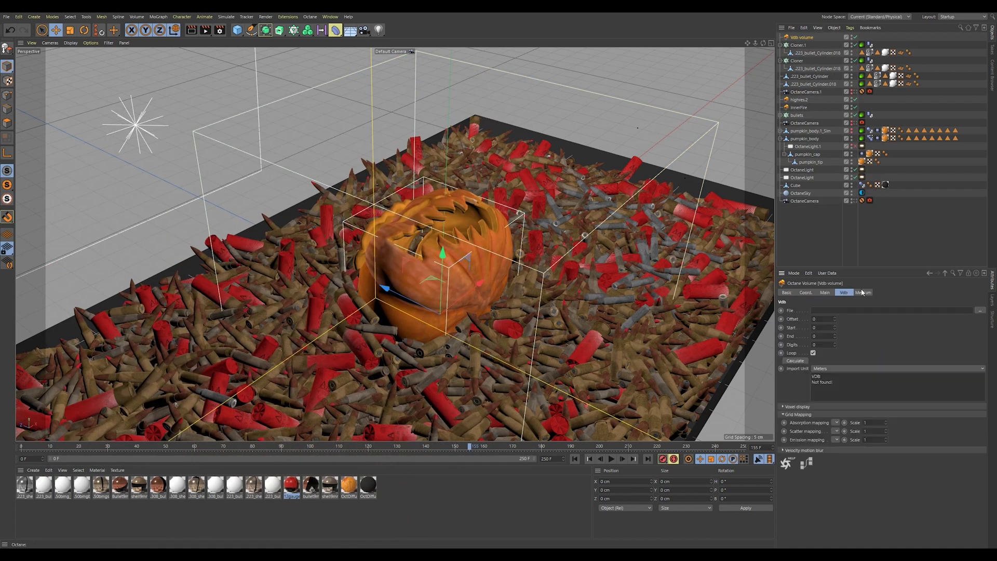
pyautogui.click(979, 310)
pyautogui.doubleClick(118, 71)
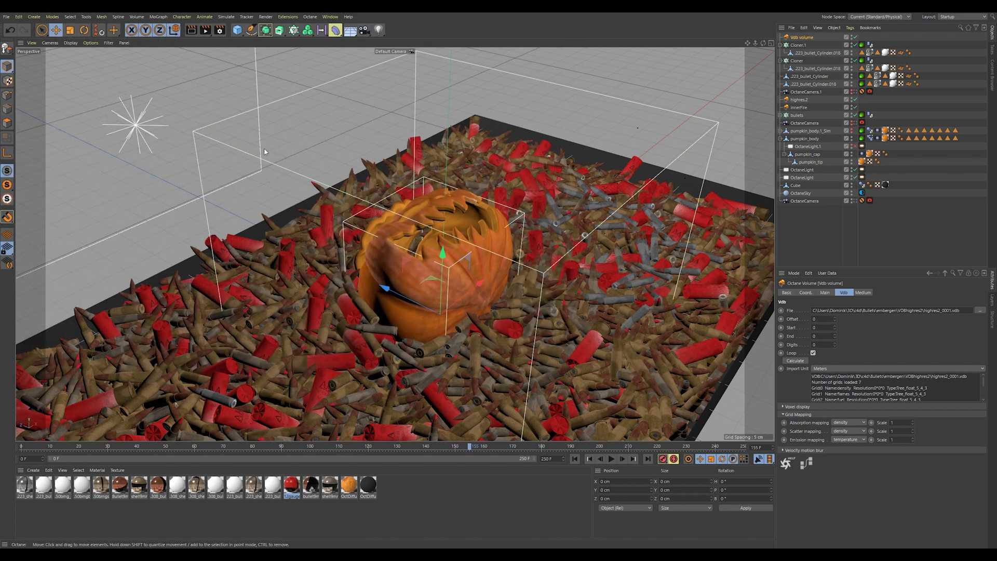
pyautogui.click(826, 345)
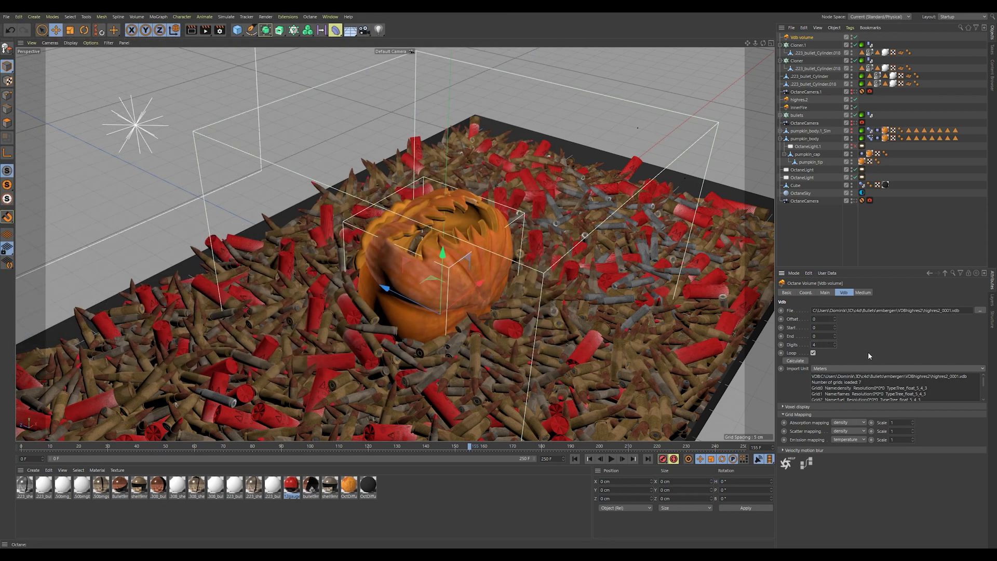
pyautogui.click(801, 363)
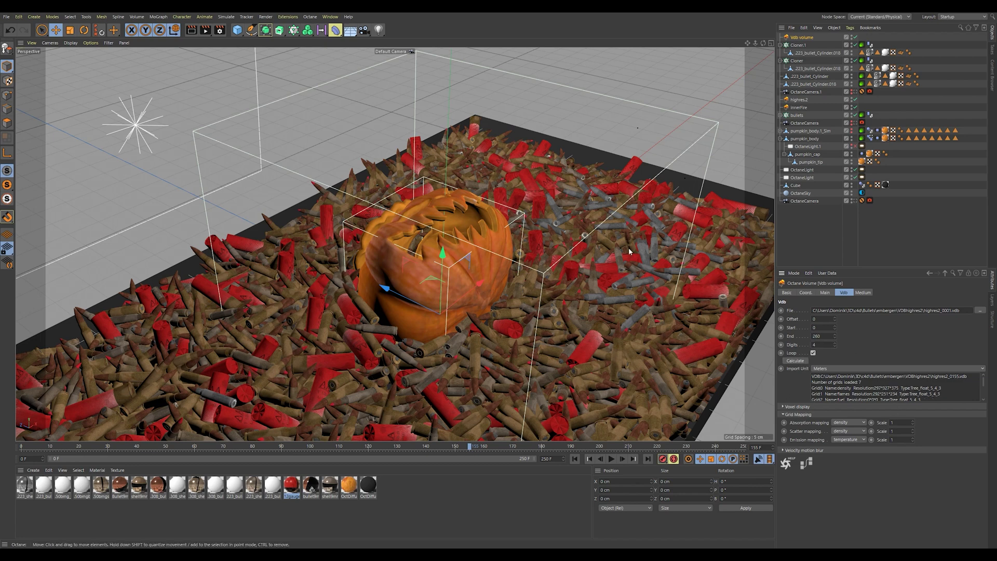
pyautogui.scroll(-10, 587, 332)
pyautogui.scroll(-6, 588, 332)
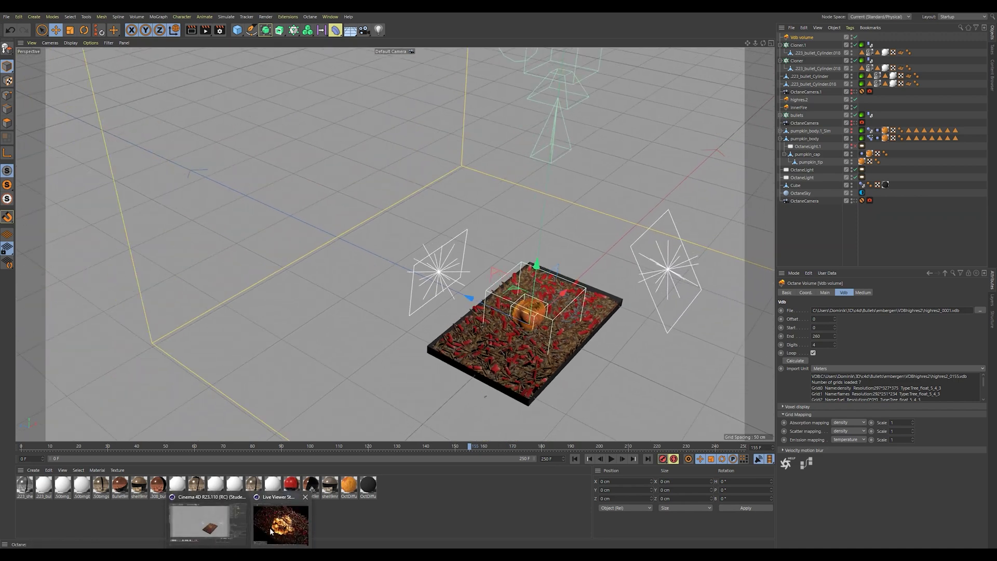
pyautogui.click(269, 528)
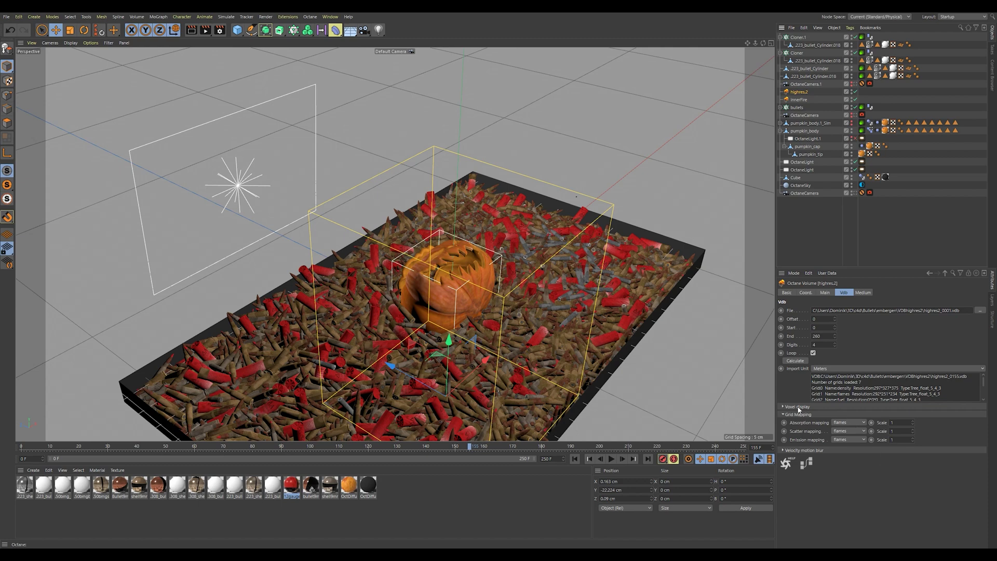
# Open the Vdb volume's medium shader and expand its absorption, scattering and emission settings.
pyautogui.click(798, 407)
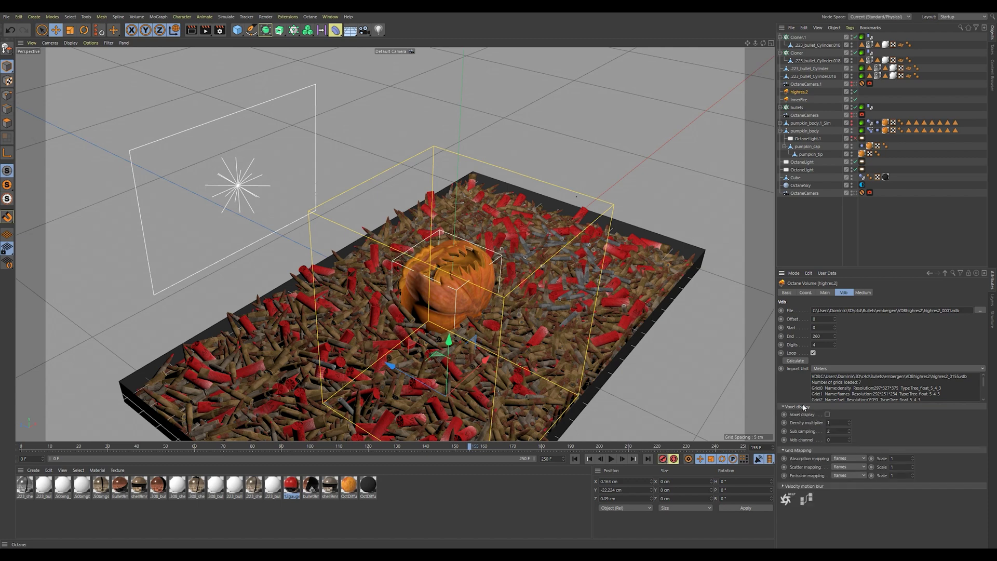
pyautogui.click(862, 292)
pyautogui.click(843, 293)
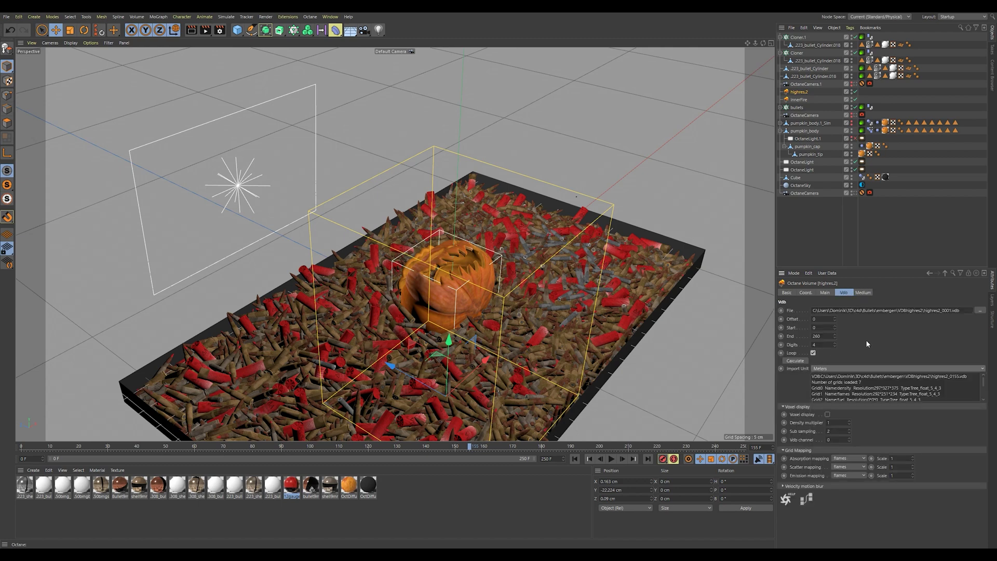
pyautogui.click(863, 293)
pyautogui.click(826, 336)
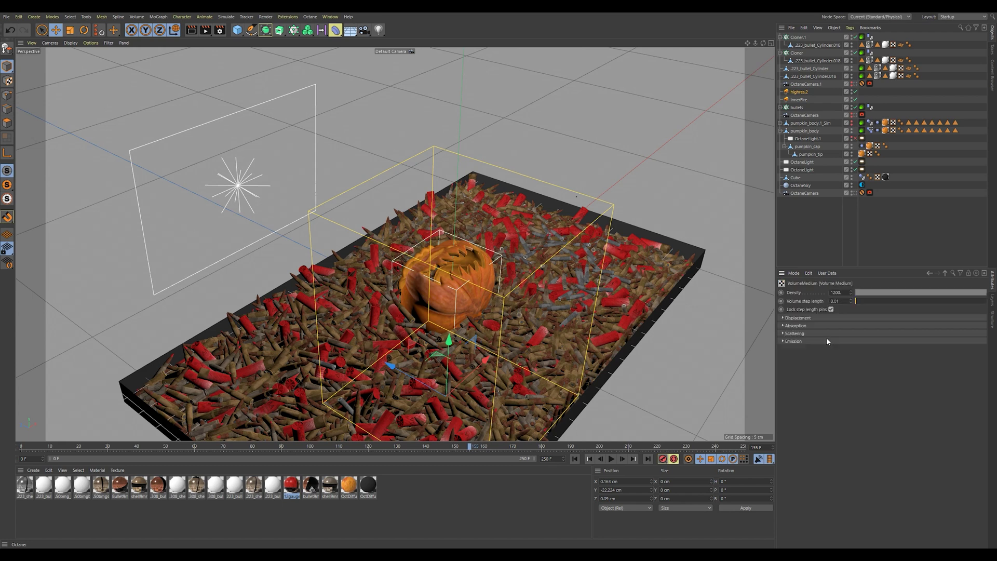
pyautogui.click(795, 326)
pyautogui.click(796, 386)
pyautogui.click(801, 446)
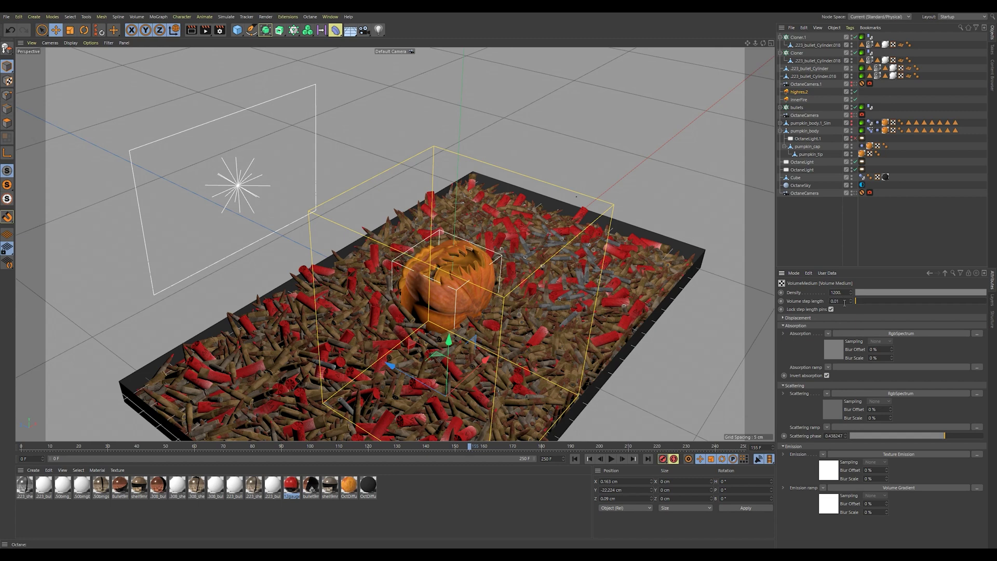
# Inspect the gradient, texture emission and 0.2 RgbSpectrum shaders, then show the camera's Motion Blur tab.
pyautogui.click(828, 505)
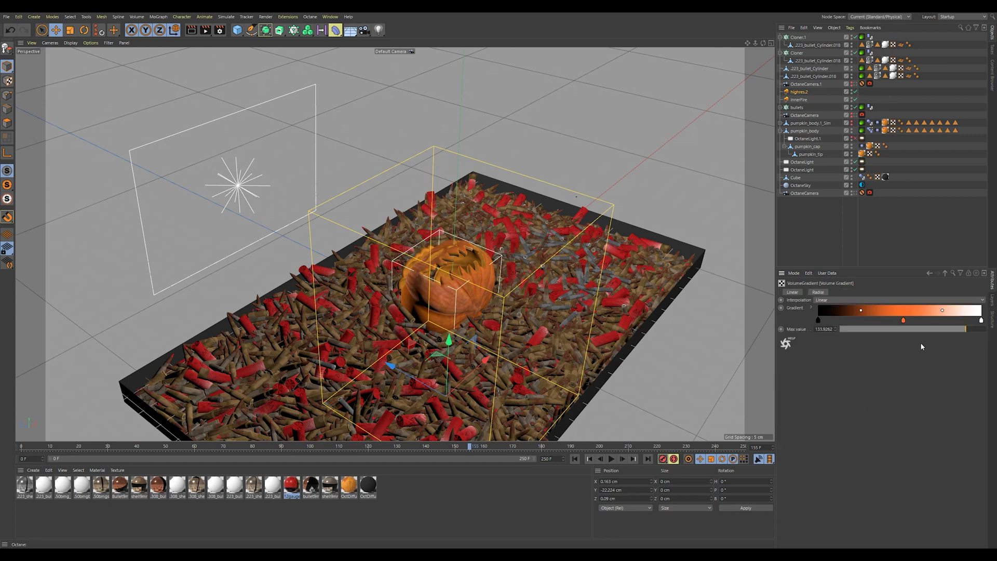
pyautogui.click(929, 272)
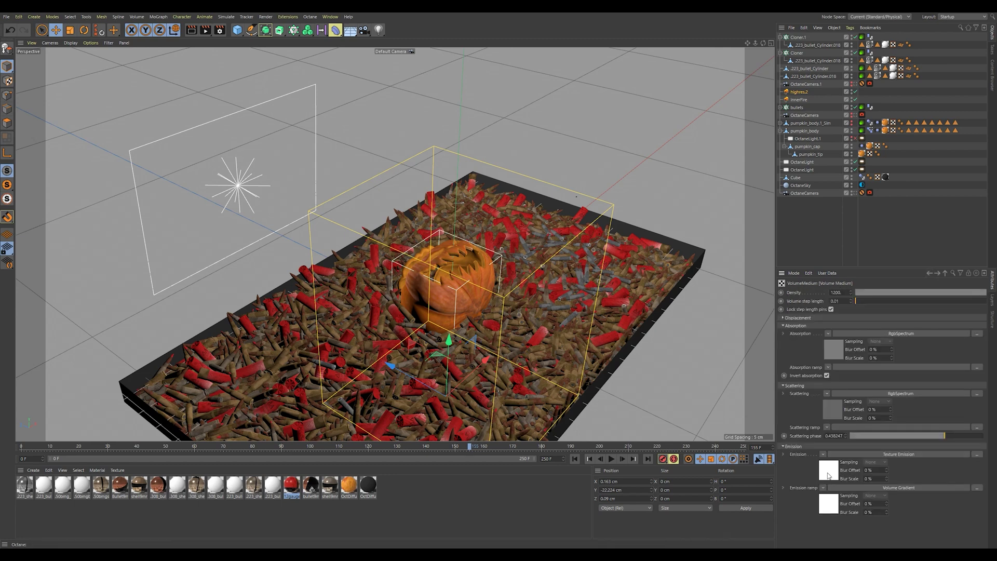
pyautogui.click(828, 472)
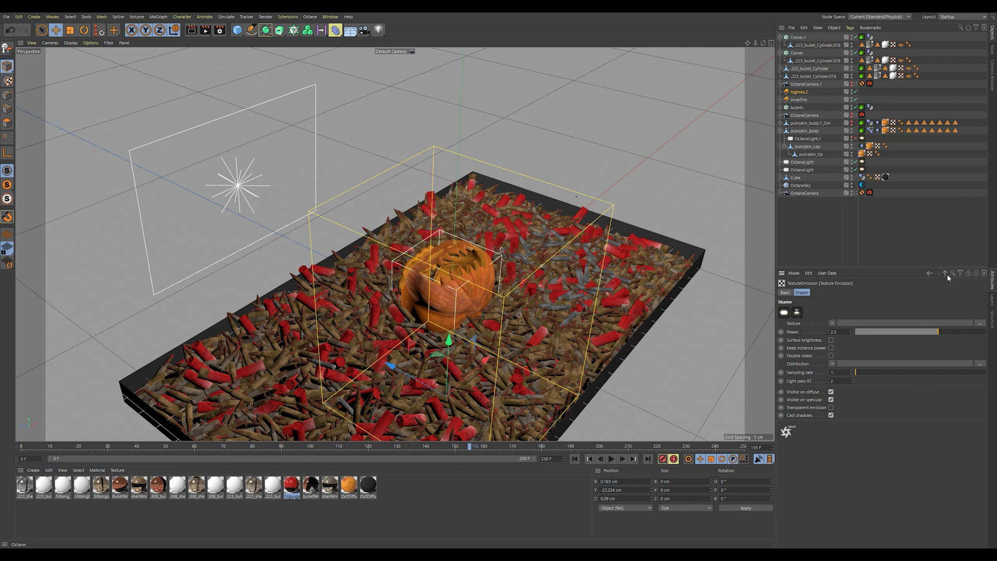
pyautogui.click(930, 275)
pyautogui.click(836, 411)
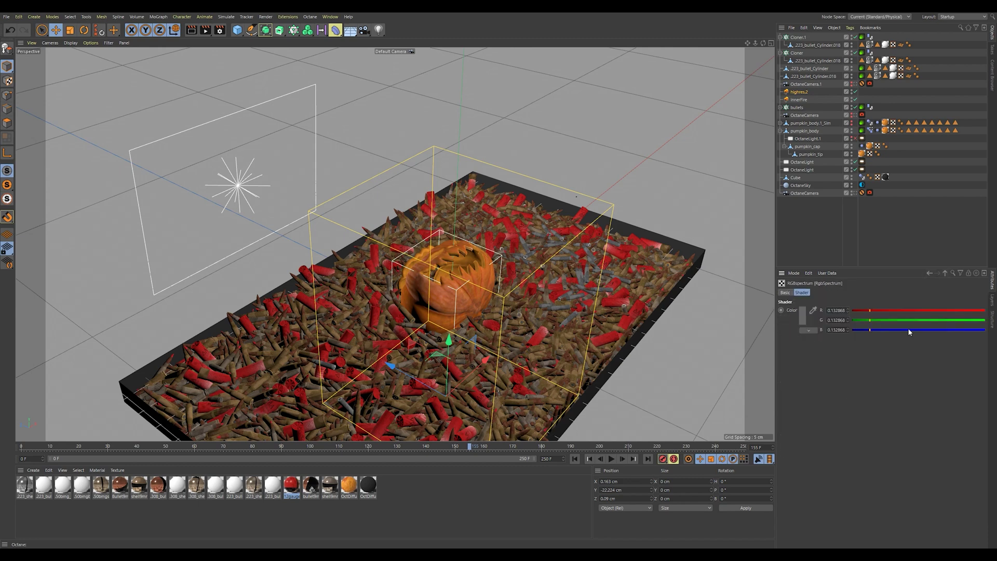
pyautogui.click(929, 273)
pyautogui.click(833, 350)
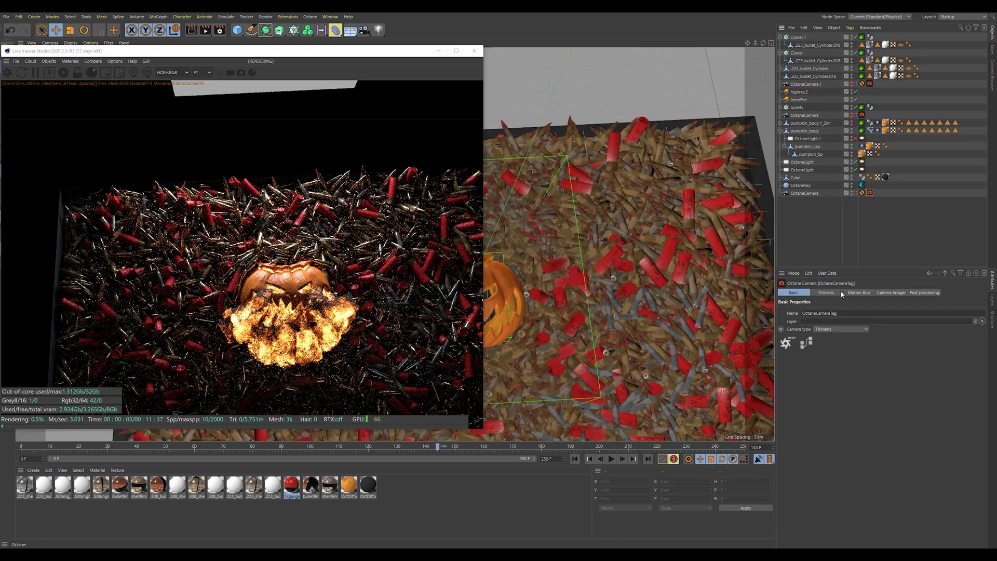
pyautogui.click(858, 292)
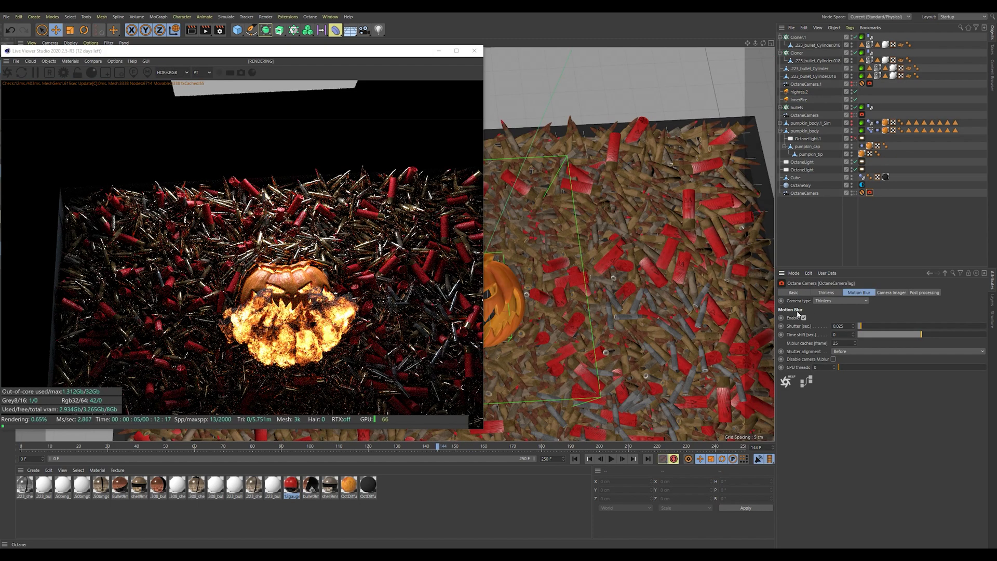
# Enable the Spectral AI denoiser, look through the OctaneCamera, and set the imager response to DSCS315_1.
pyautogui.click(893, 292)
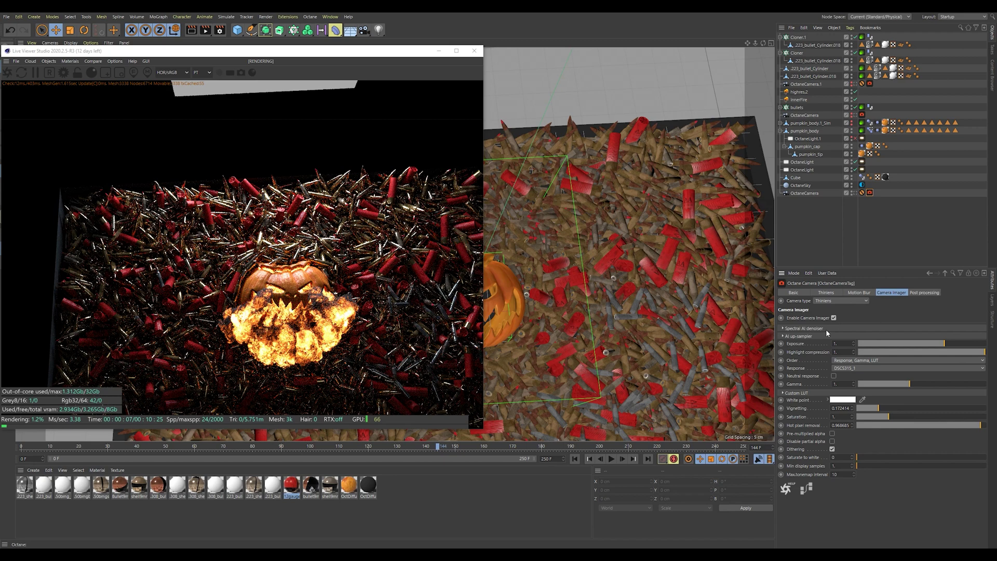
pyautogui.click(803, 328)
pyautogui.click(925, 293)
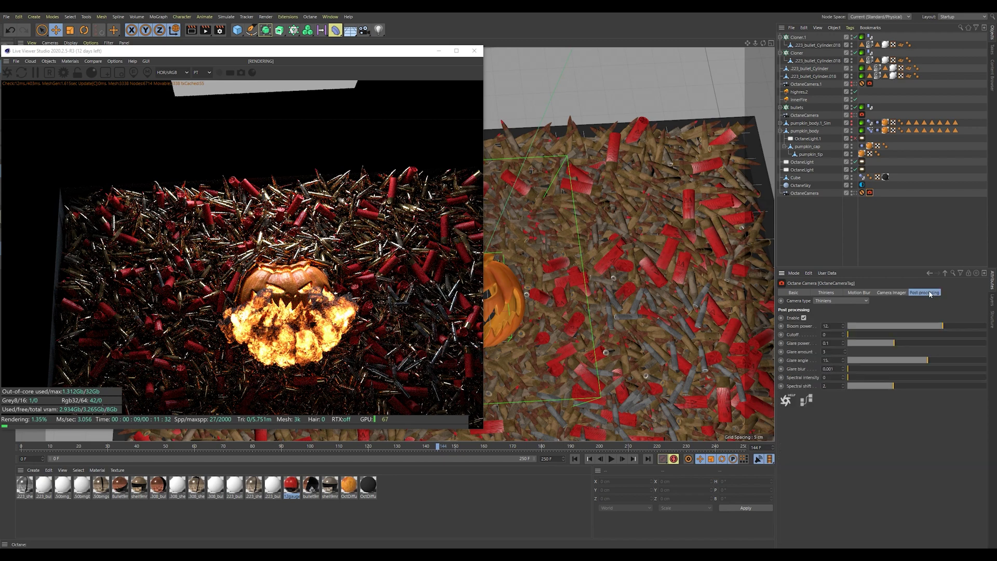
pyautogui.click(855, 194)
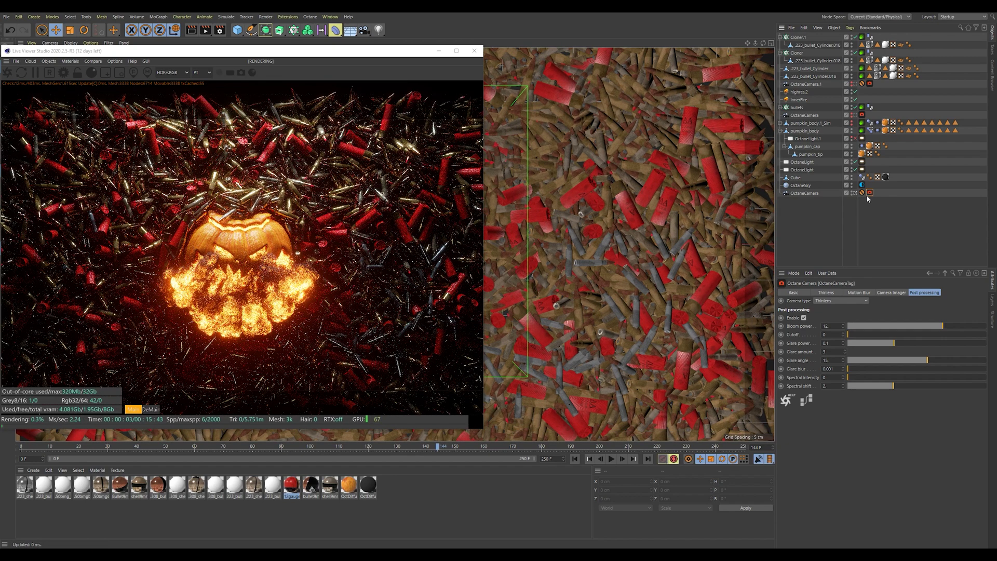
pyautogui.click(890, 293)
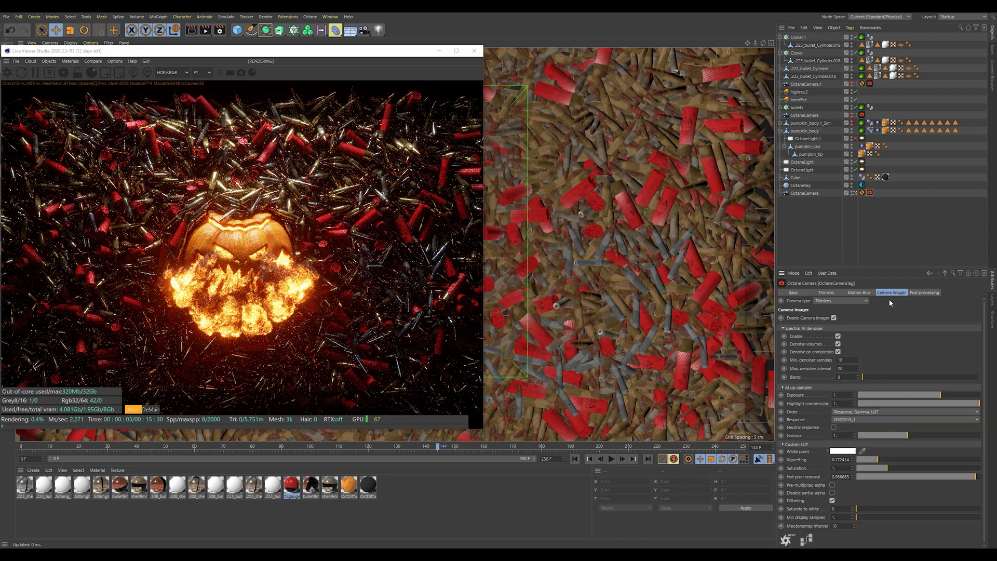
pyautogui.click(859, 419)
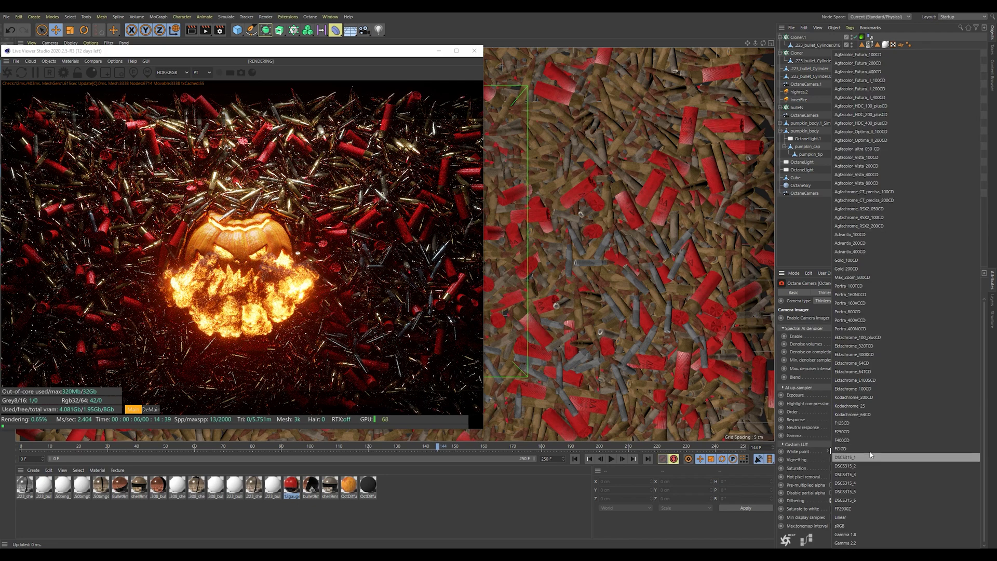
pyautogui.click(846, 457)
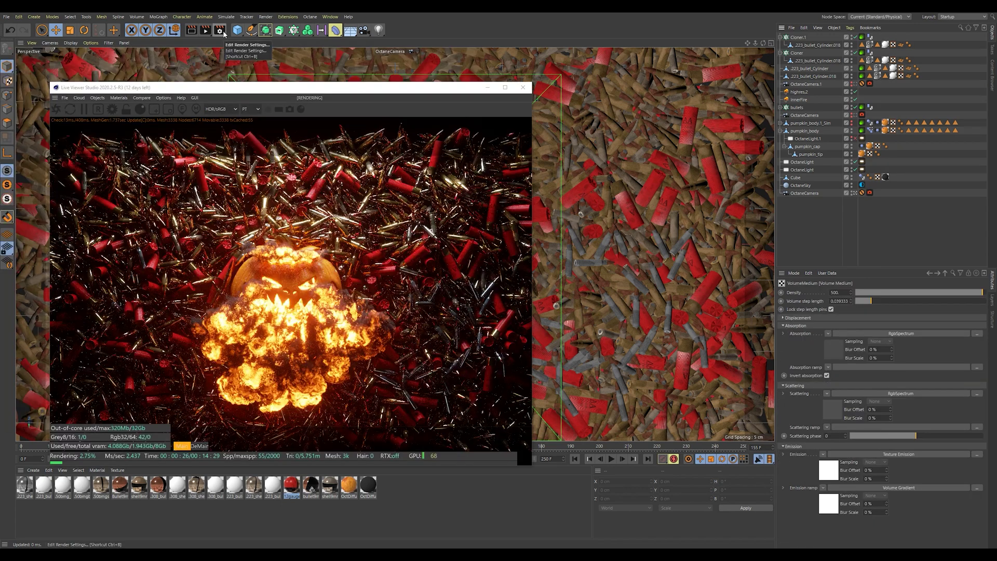
# Open Render Settings and review the output resolution, frame range and image save settings.
pyautogui.hotkey('ctrl', 'b')
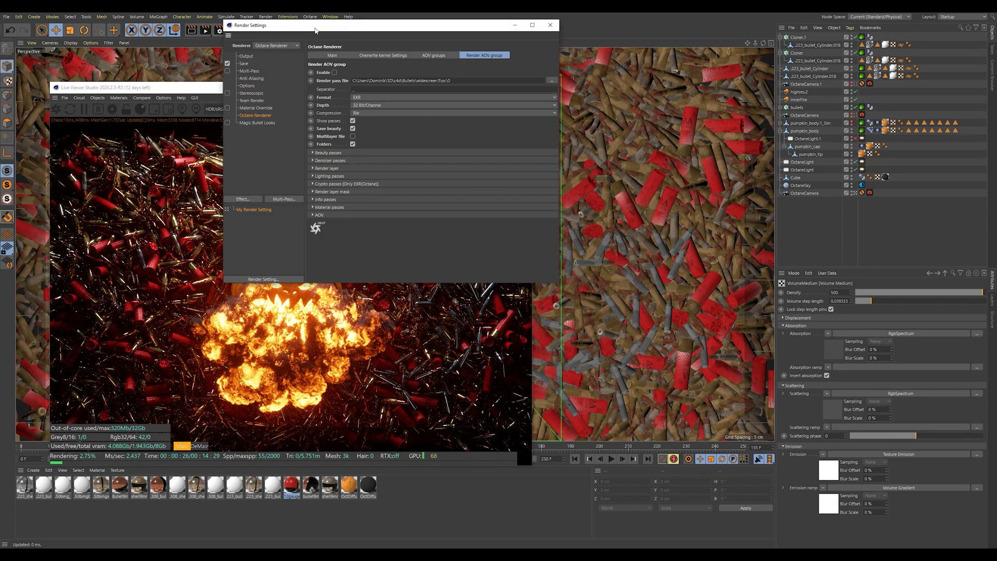
pyautogui.moveTo(315, 26); pyautogui.dragTo(602, 154)
pyautogui.click(533, 178)
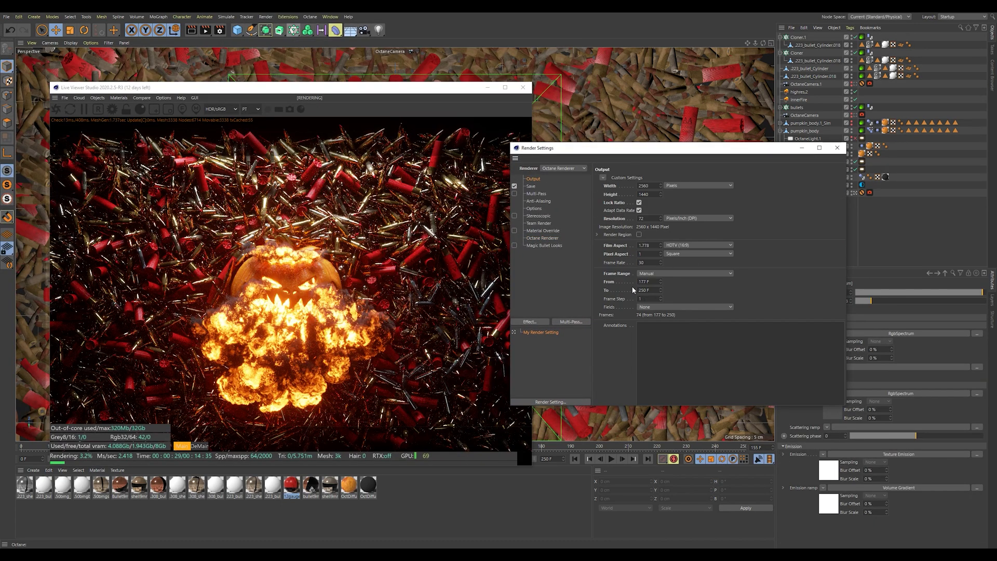
pyautogui.click(530, 186)
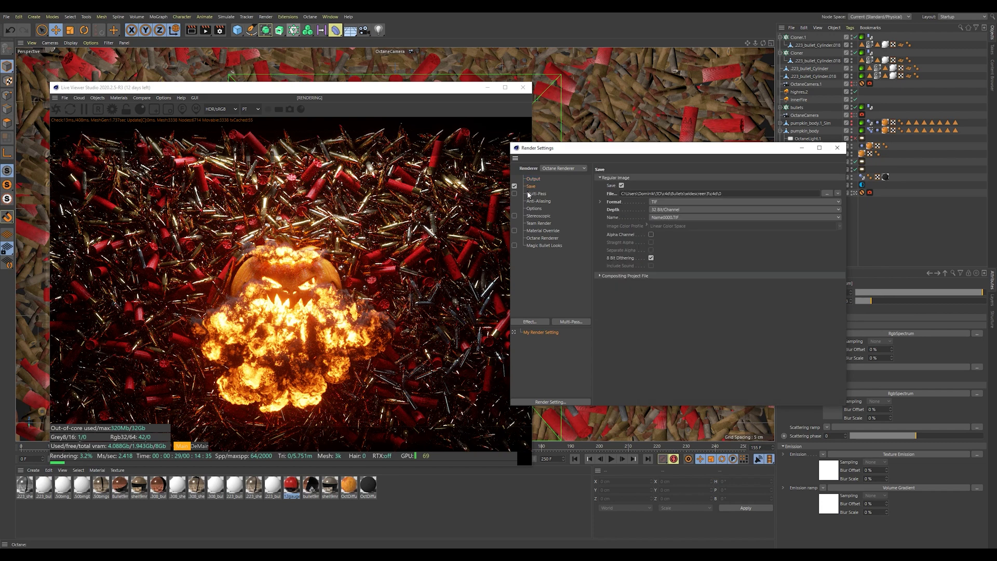
# Enable Octane Render AOV output and expand the Beauty, Denoiser, Render layer and Lighting pass sections.
pyautogui.click(546, 239)
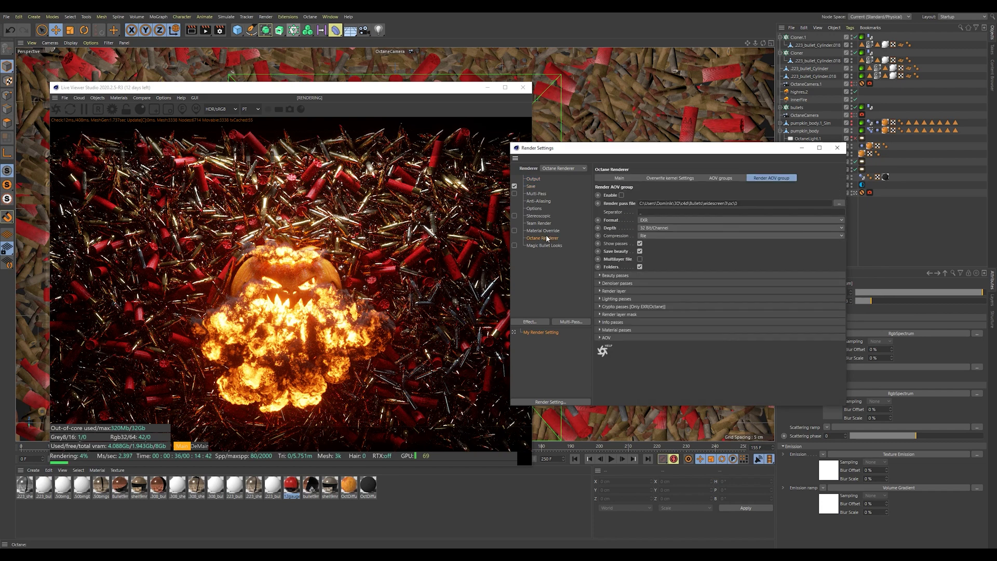
pyautogui.click(621, 195)
pyautogui.moveTo(599, 150); pyautogui.dragTo(625, 145)
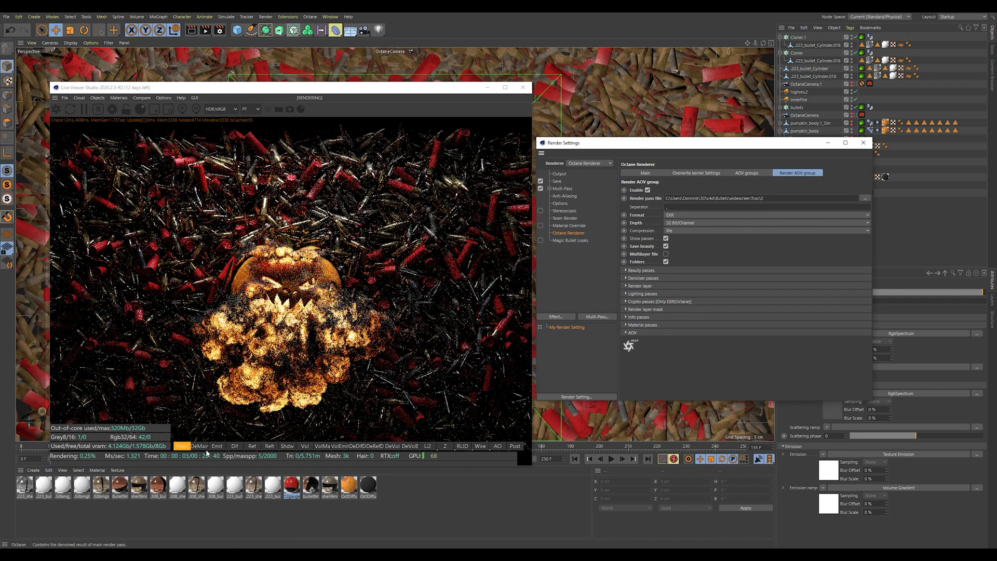
pyautogui.click(642, 271)
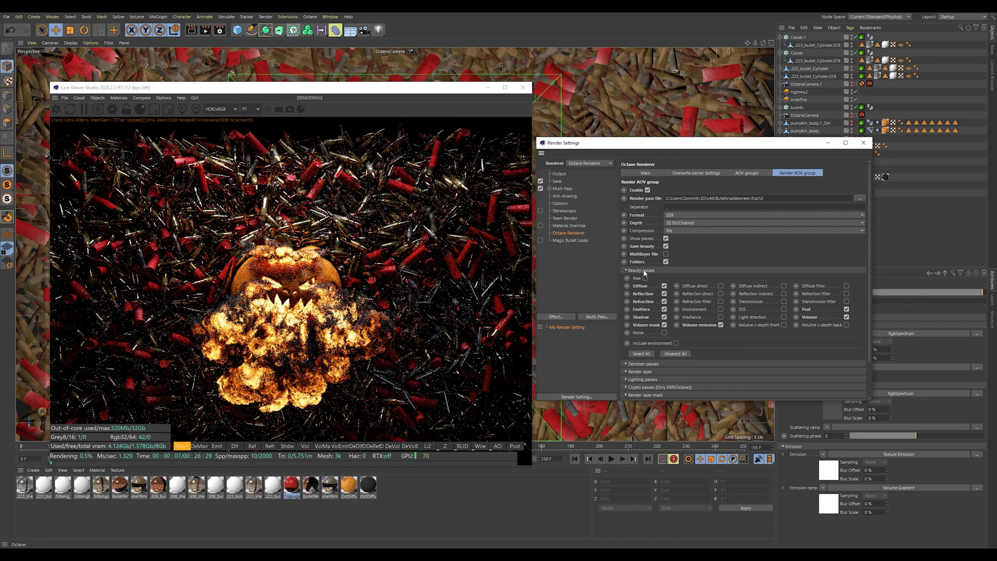
pyautogui.click(642, 364)
pyautogui.scroll(-1, 627, 364)
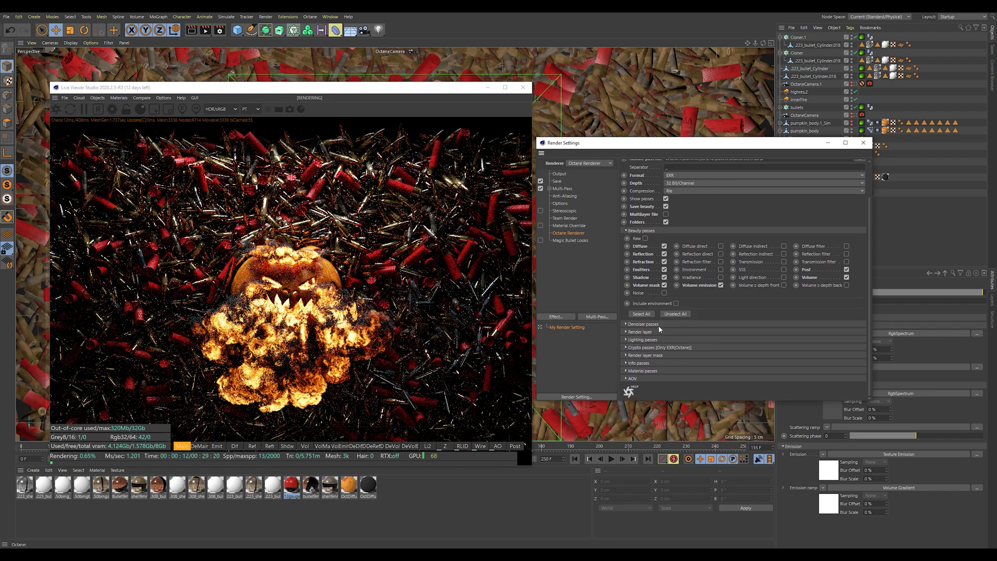
pyautogui.scroll(-1, 620, 329)
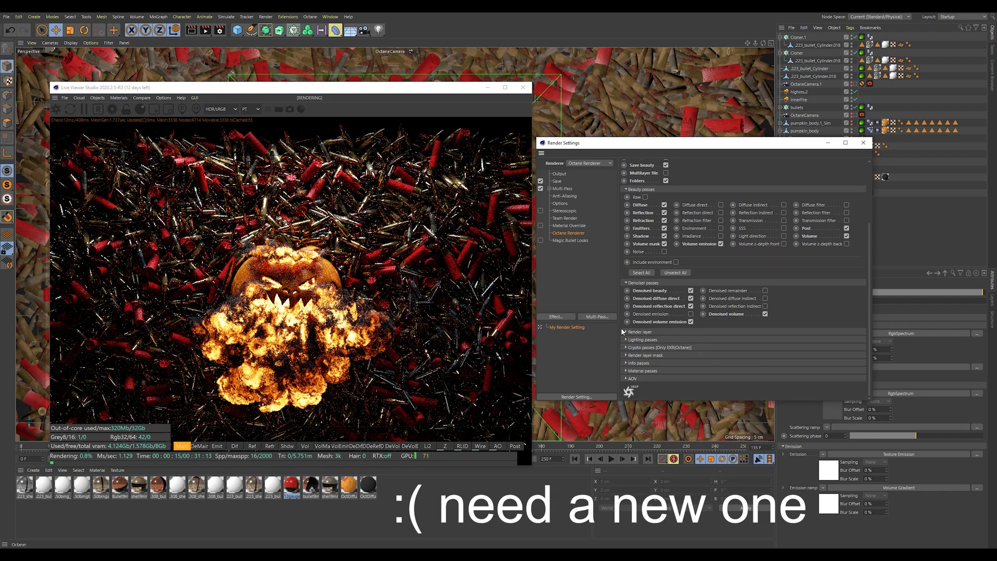
pyautogui.click(636, 333)
pyautogui.scroll(-2, 633, 336)
pyautogui.click(641, 341)
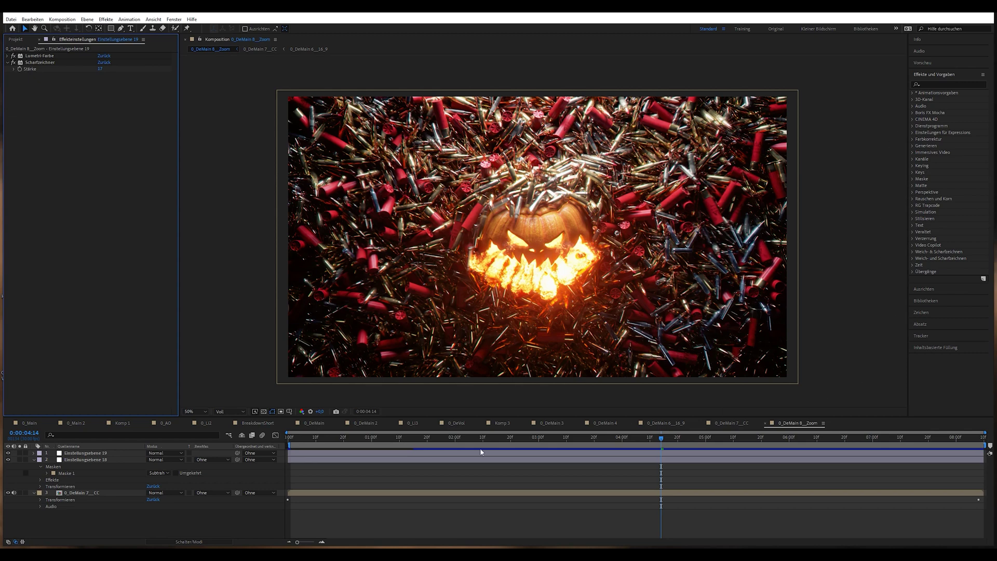
# At 0:00:03:29 in the 16_9 comp, toggle the Slow_Sparks layers off and on to compare.
pyautogui.moveTo(660, 439)
pyautogui.mouseDown()
pyautogui.moveTo(554, 444)
pyautogui.moveTo(784, 456)
pyautogui.moveTo(772, 459)
pyautogui.mouseUp()
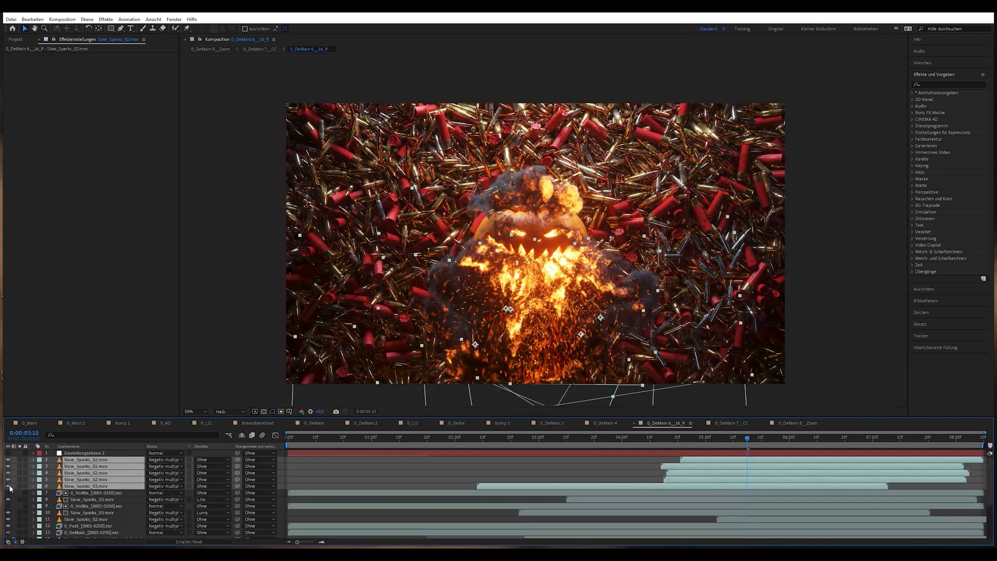
pyautogui.click(8, 486)
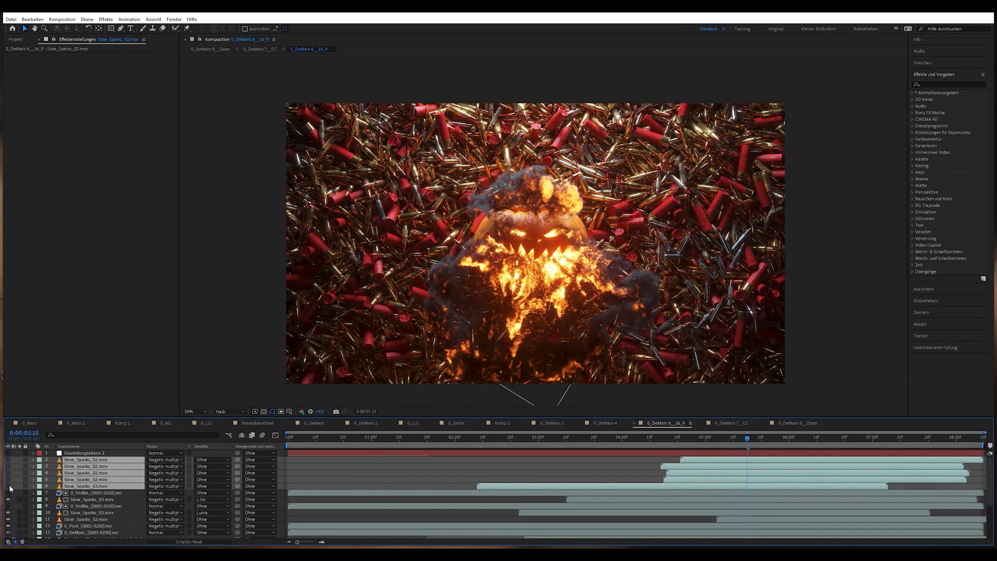
pyautogui.click(8, 485)
pyautogui.click(8, 485)
pyautogui.click(8, 485)
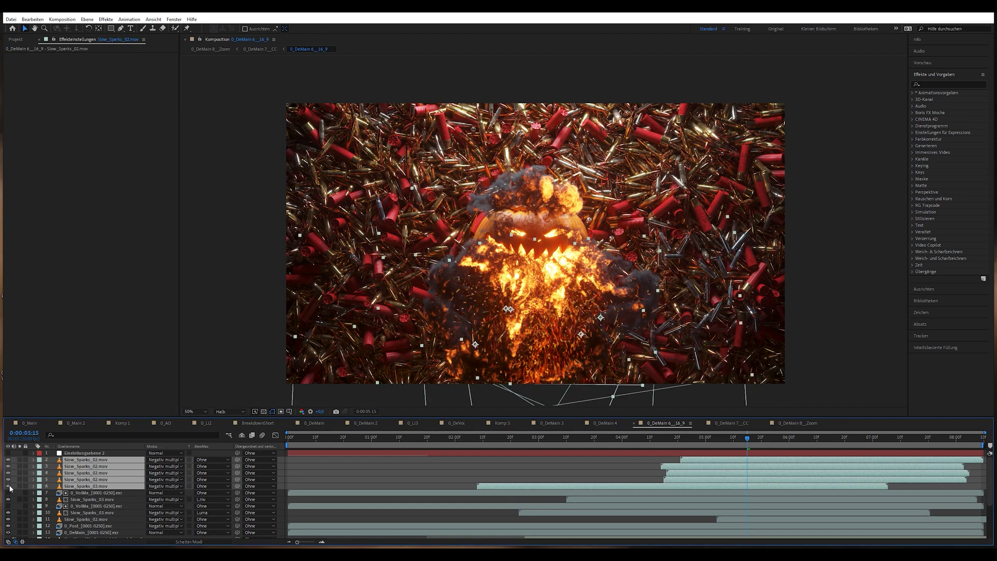
# View the Slow_Sparks_02.mov layer's mask and scrub around 0:00:05:11 to check the sparks.
pyautogui.doubleClick(415, 328)
pyautogui.moveTo(747, 443); pyautogui.dragTo(854, 441)
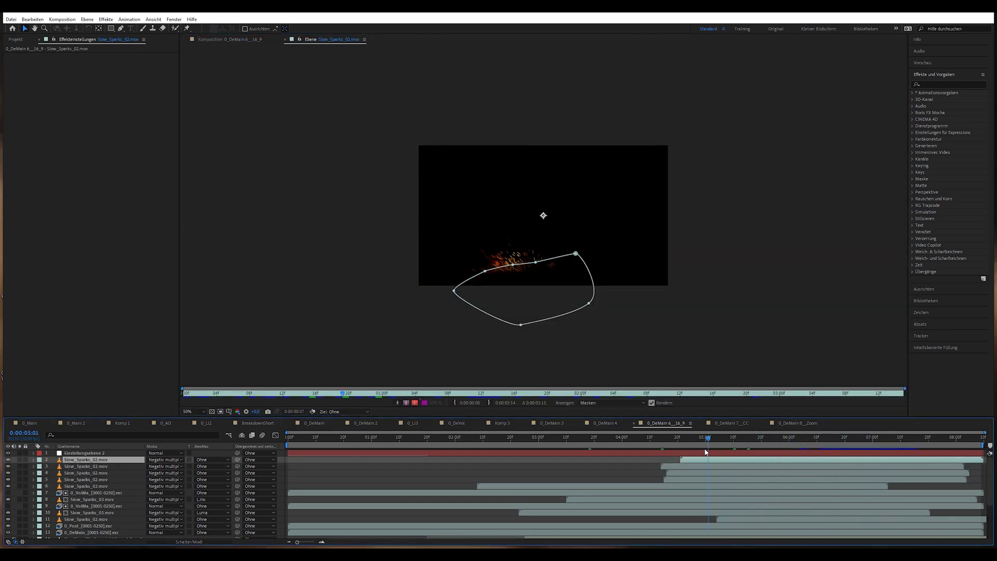
pyautogui.click(779, 485)
pyautogui.moveTo(784, 442); pyautogui.dragTo(735, 452)
pyautogui.press('space')
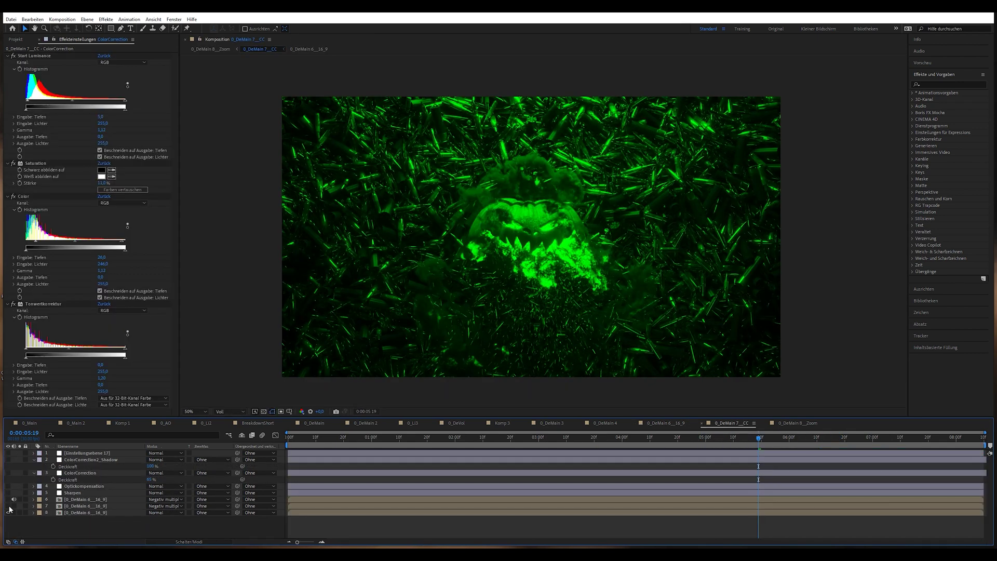
# Turn the three DeMain render layers back on and inspect layer 6's channel swap and layers 6 and 7 positions.
pyautogui.moveTo(8, 513); pyautogui.dragTo(8, 499)
pyautogui.click(565, 237)
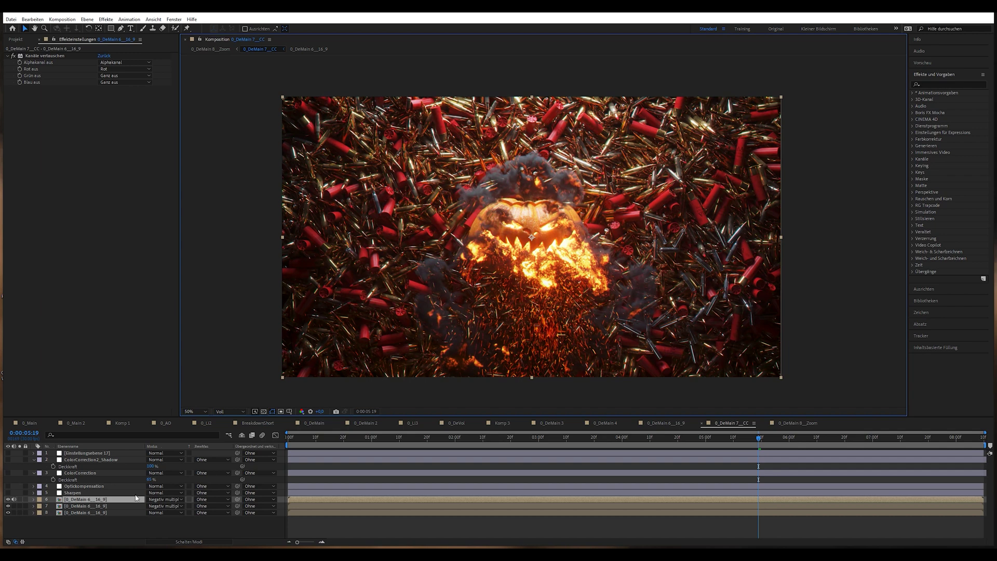
pyautogui.press('p')
pyautogui.click(90, 514)
pyautogui.press('p')
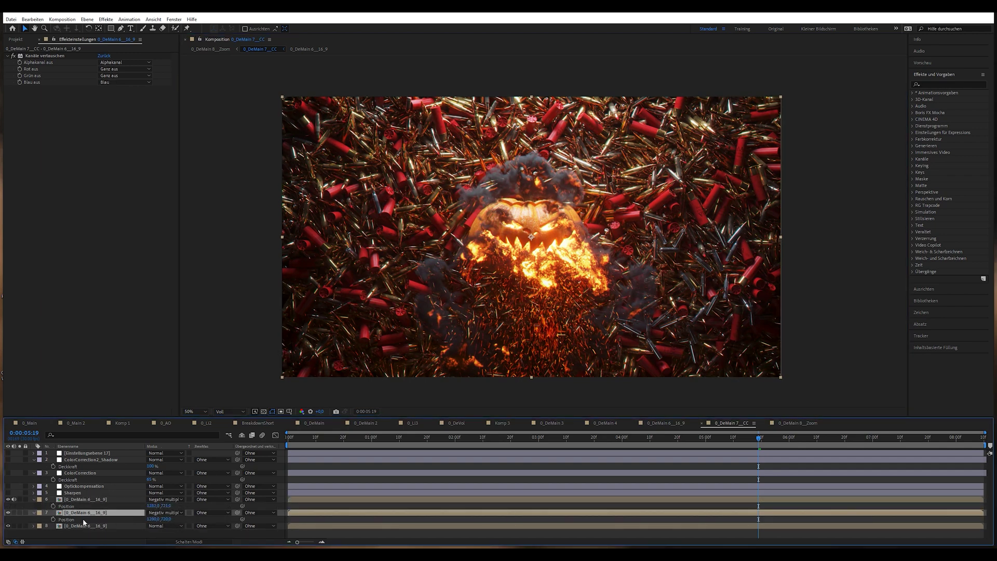
pyautogui.press('p')
pyautogui.click(78, 499)
pyautogui.press('p')
# Turn on the Sharpen, Optickompensation and ColorCorrection layers and inspect their effect settings.
pyautogui.click(71, 493)
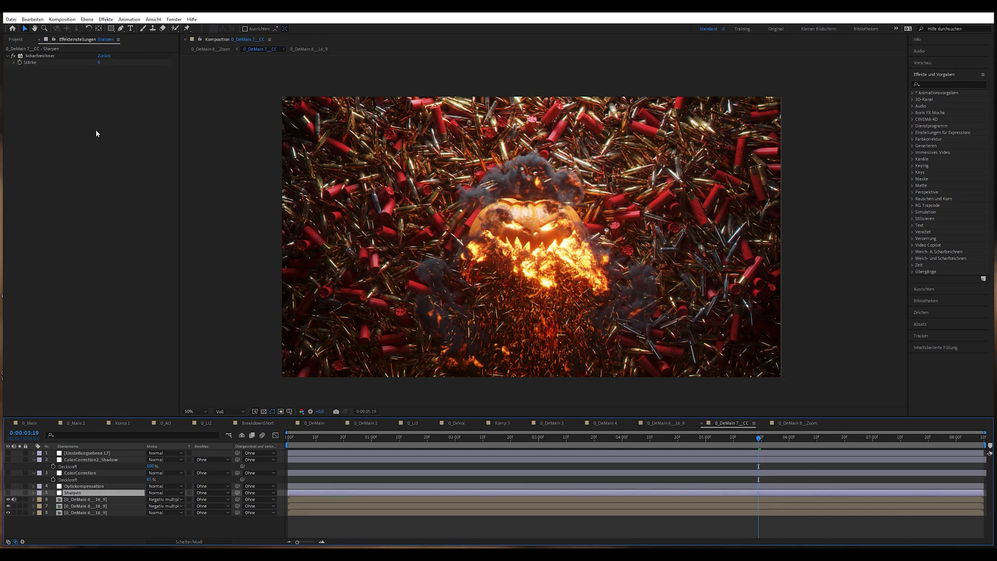
pyautogui.click(8, 492)
pyautogui.click(7, 486)
pyautogui.click(80, 486)
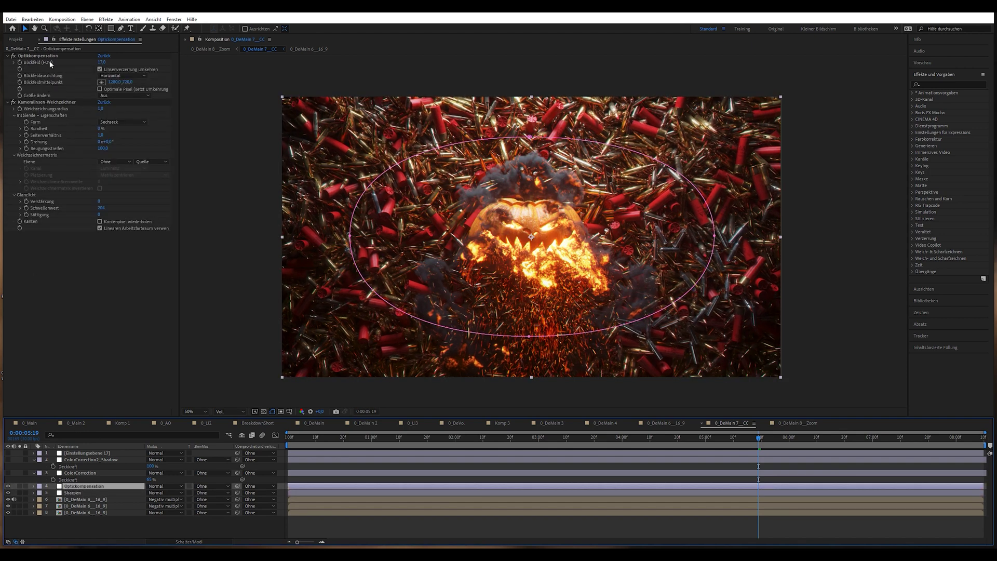
pyautogui.click(80, 473)
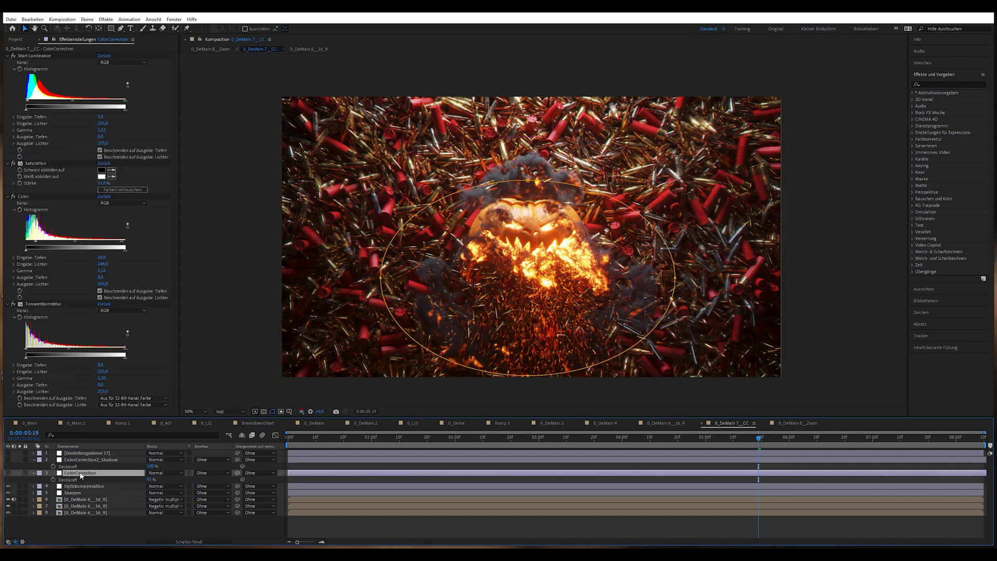
pyautogui.click(8, 472)
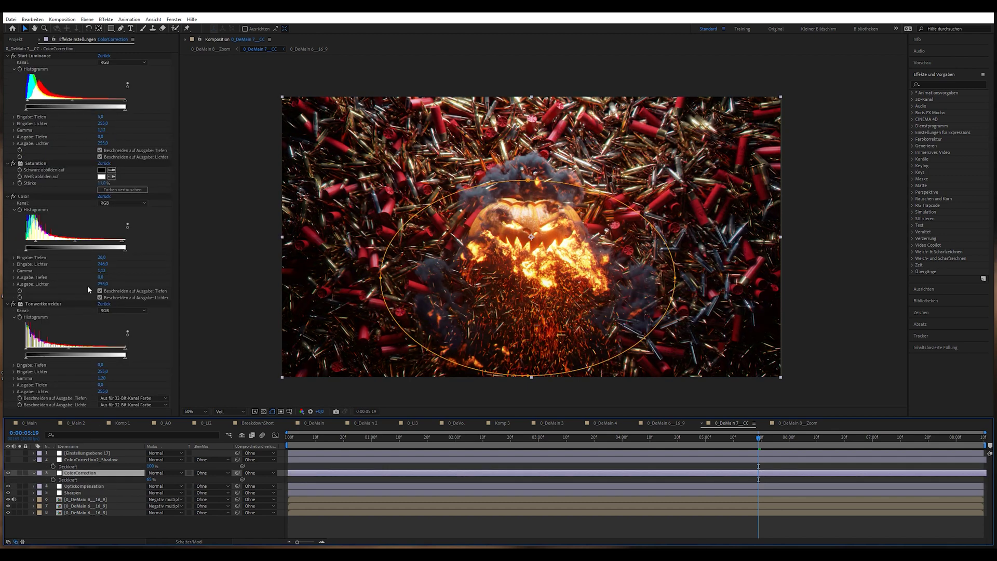
pyautogui.click(83, 459)
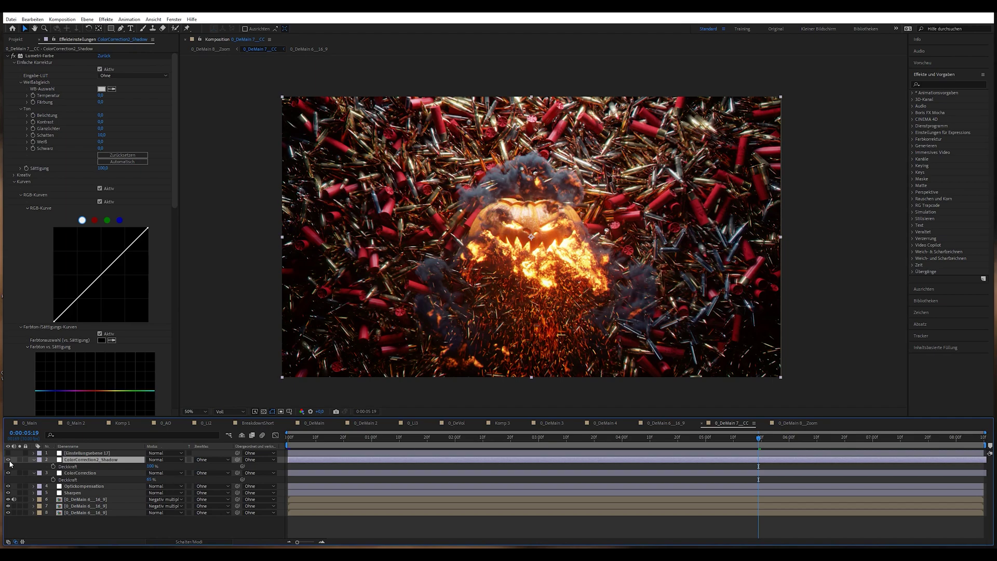